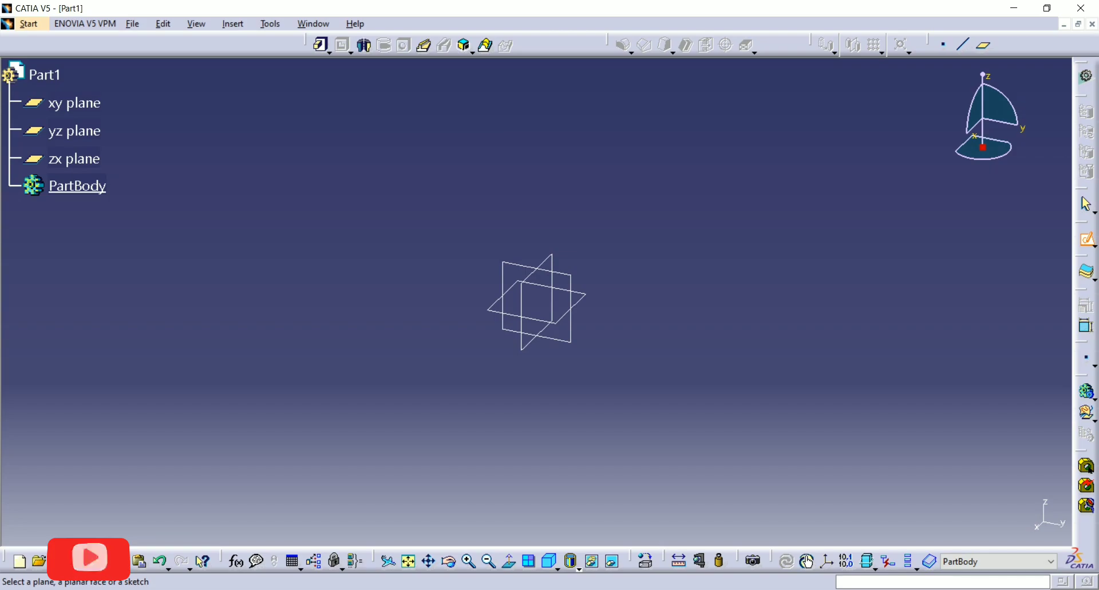
Consult the reference drawing and sketch a centred rectangle about 79 by 37 mm around the origin on the xy plane.
{"action": "key", "text": "alt+Tab"}
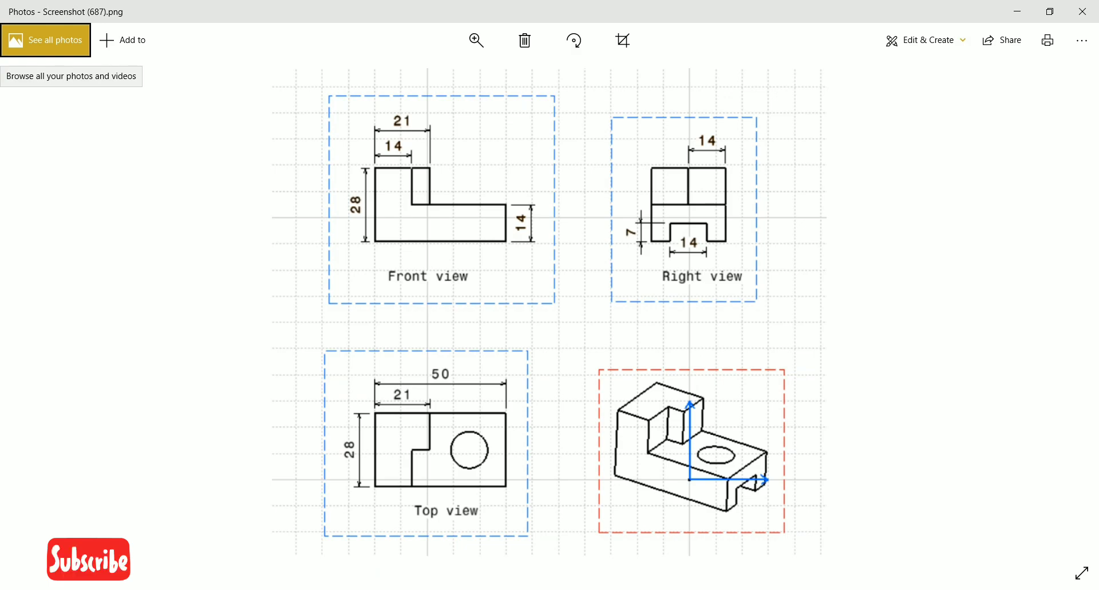
{"action": "key", "text": "alt+Tab"}
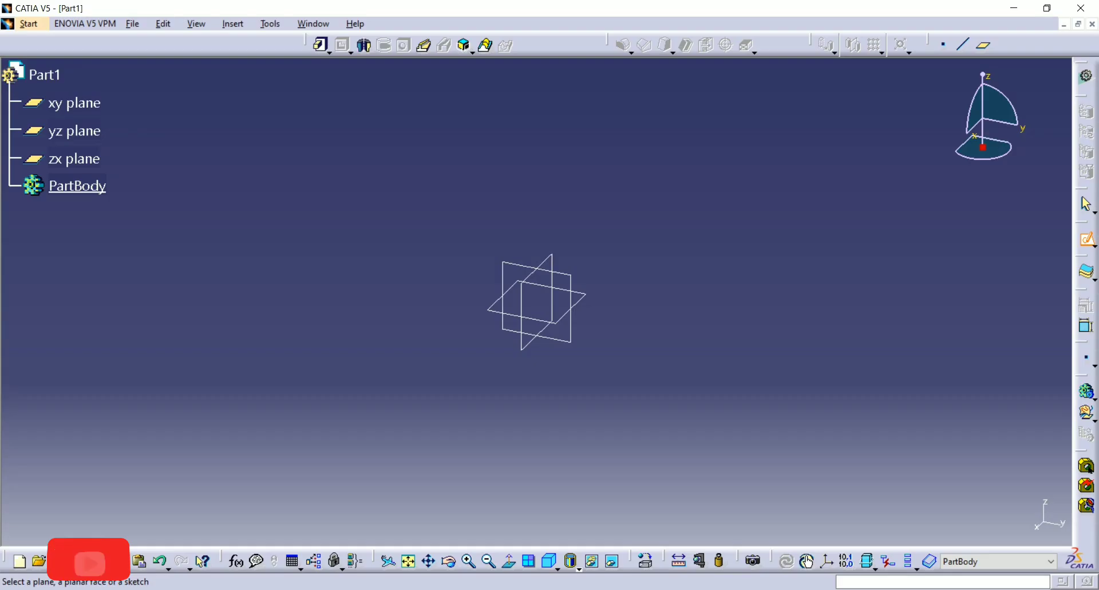
{"action": "left_click", "coordinate": [74, 103]}
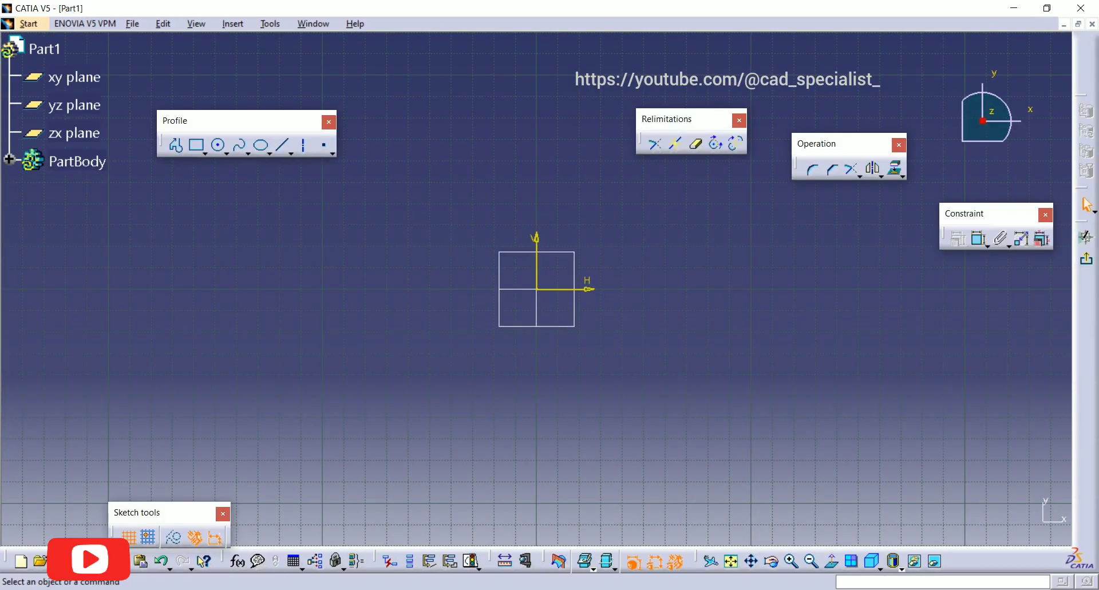
{"action": "left_click", "coordinate": [218, 145]}
{"action": "left_click", "coordinate": [205, 153]}
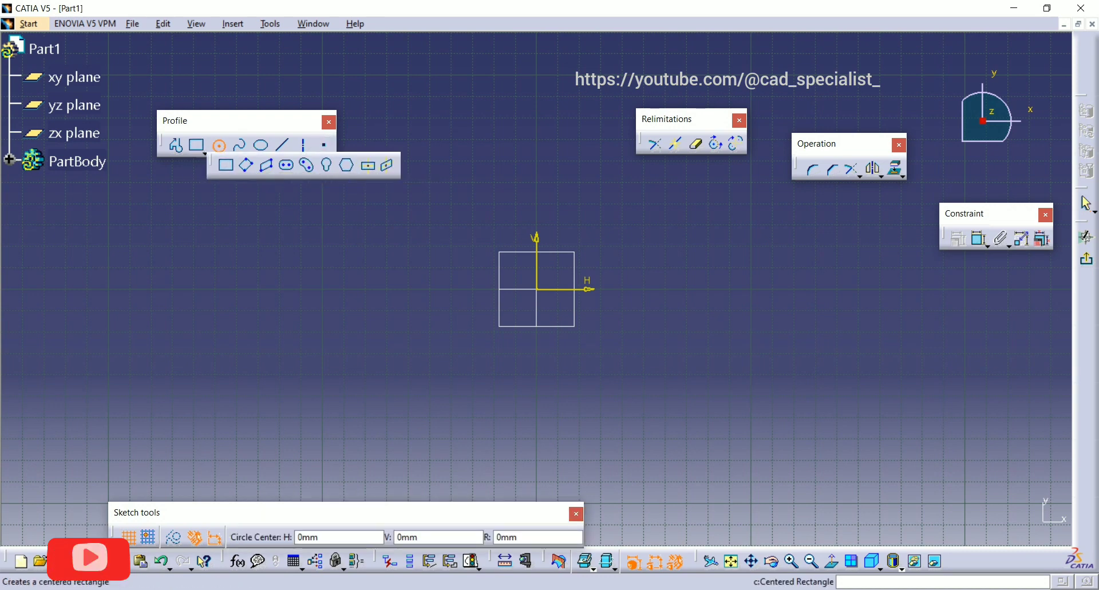
{"action": "left_click", "coordinate": [367, 166]}
{"action": "left_click", "coordinate": [536, 289]}
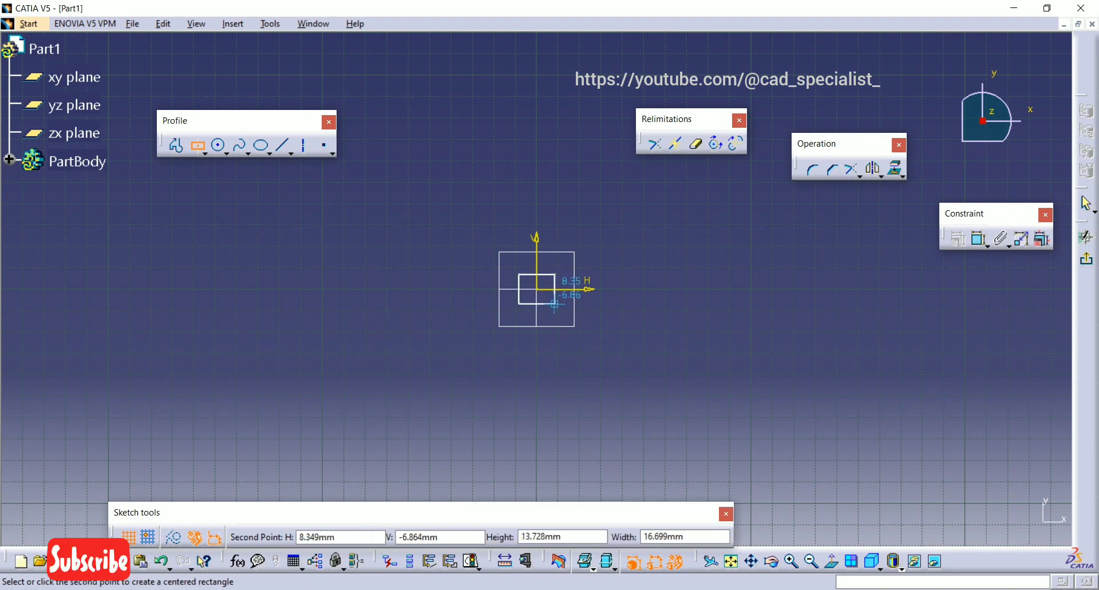
{"action": "left_click", "coordinate": [623, 249]}
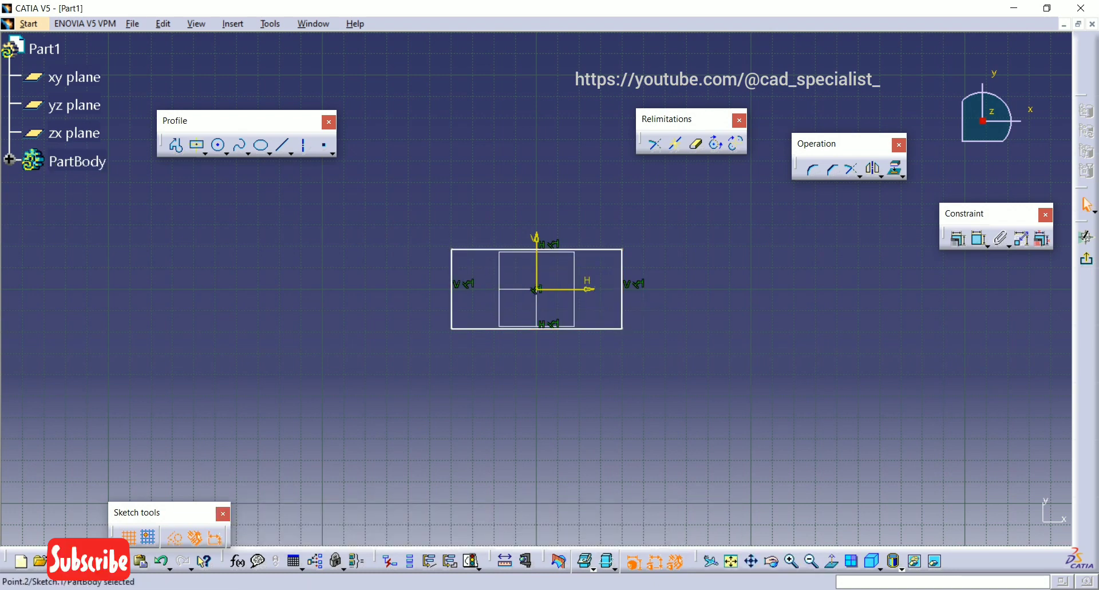
Dimension the height and width of the centred rectangle.
{"action": "left_click", "coordinate": [979, 239]}
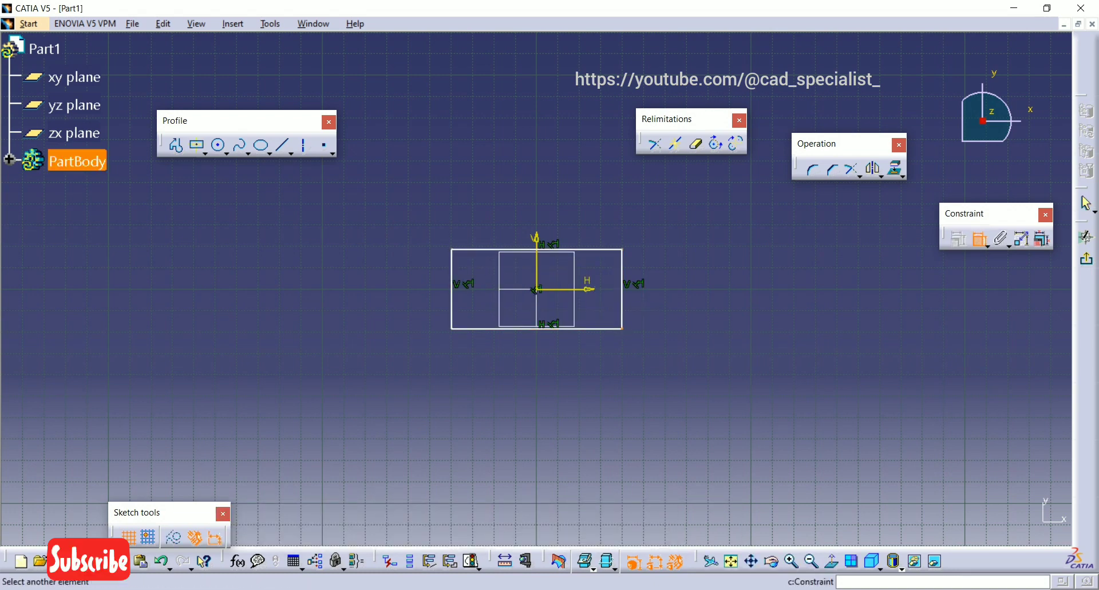
{"action": "left_click", "coordinate": [596, 328]}
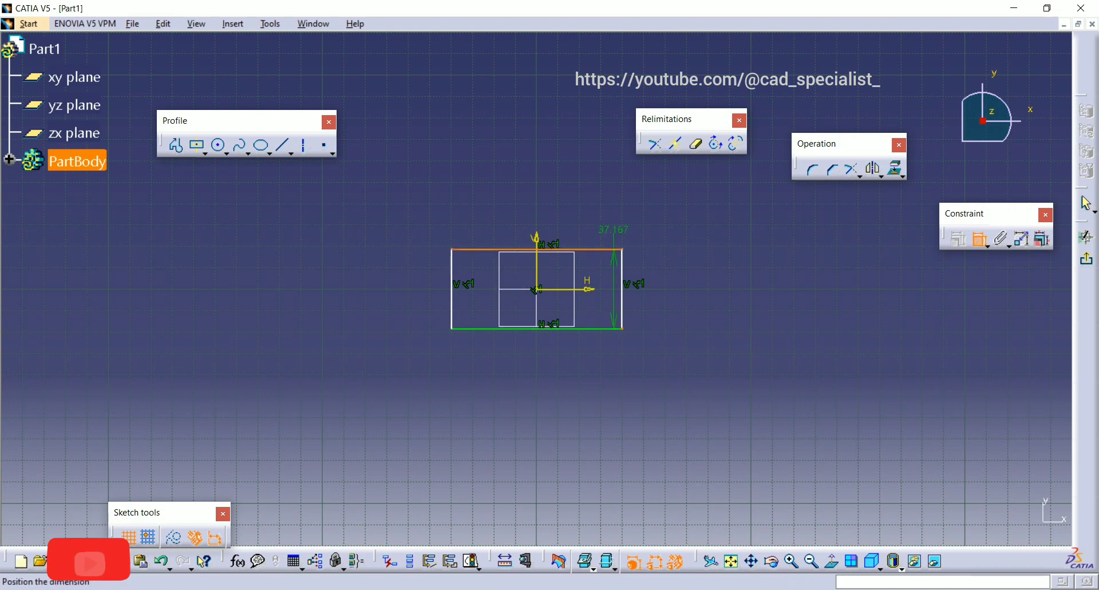
{"action": "left_click", "coordinate": [649, 274]}
{"action": "left_click", "coordinate": [561, 249]}
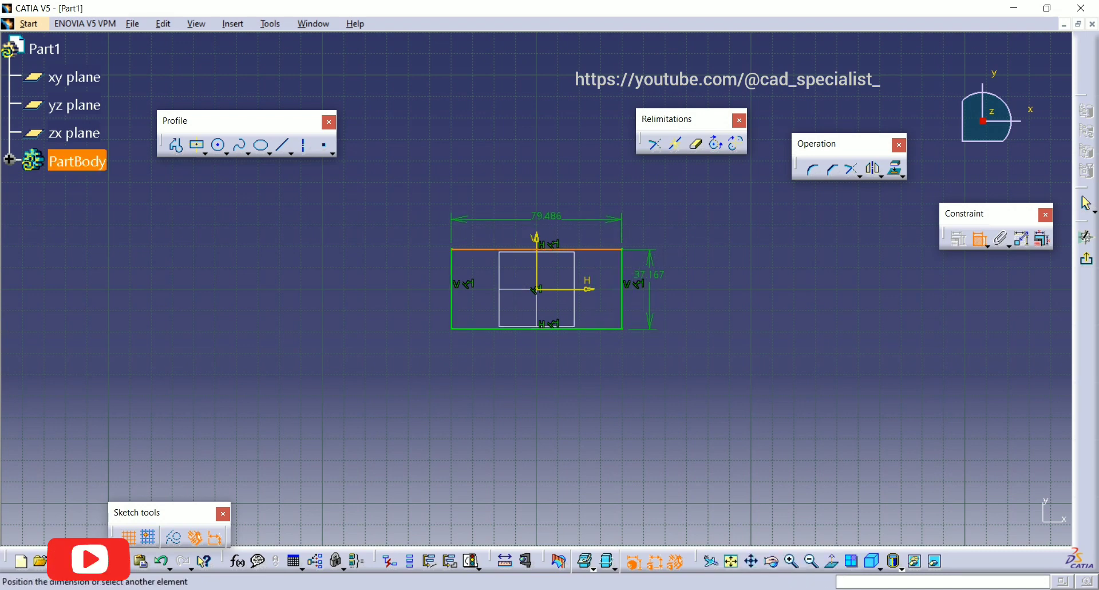
{"action": "left_click", "coordinate": [537, 217]}
Set the rectangle's width to 50 mm and its height to 28 mm.
{"action": "double_click", "coordinate": [537, 216]}
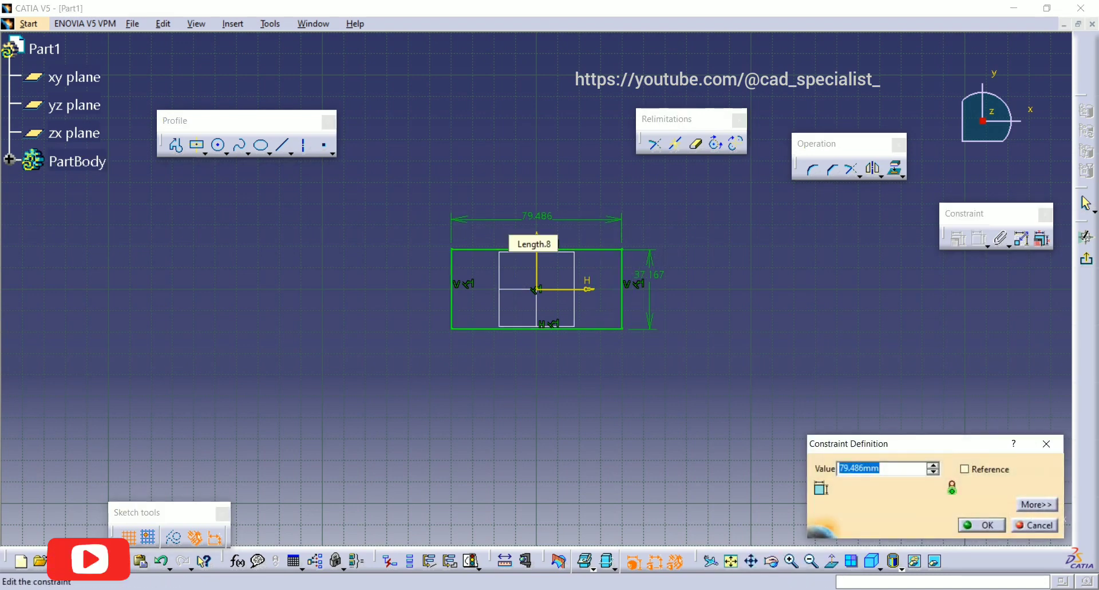
{"action": "type", "text": "50"}
{"action": "key", "text": "Return"}
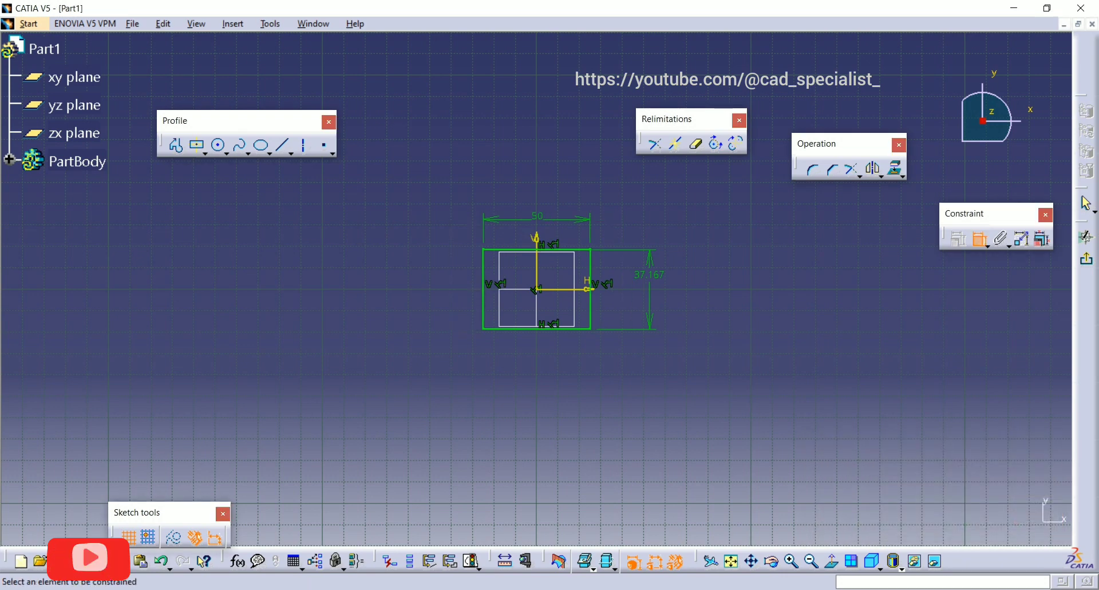
{"action": "double_click", "coordinate": [650, 275]}
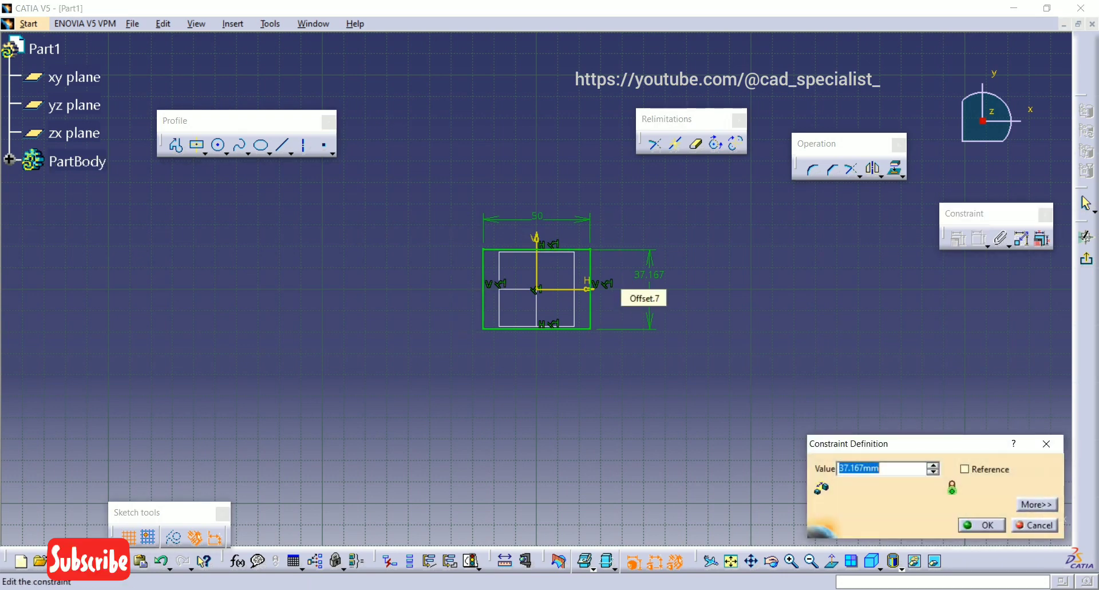
{"action": "type", "text": "28"}
{"action": "key", "text": "Return"}
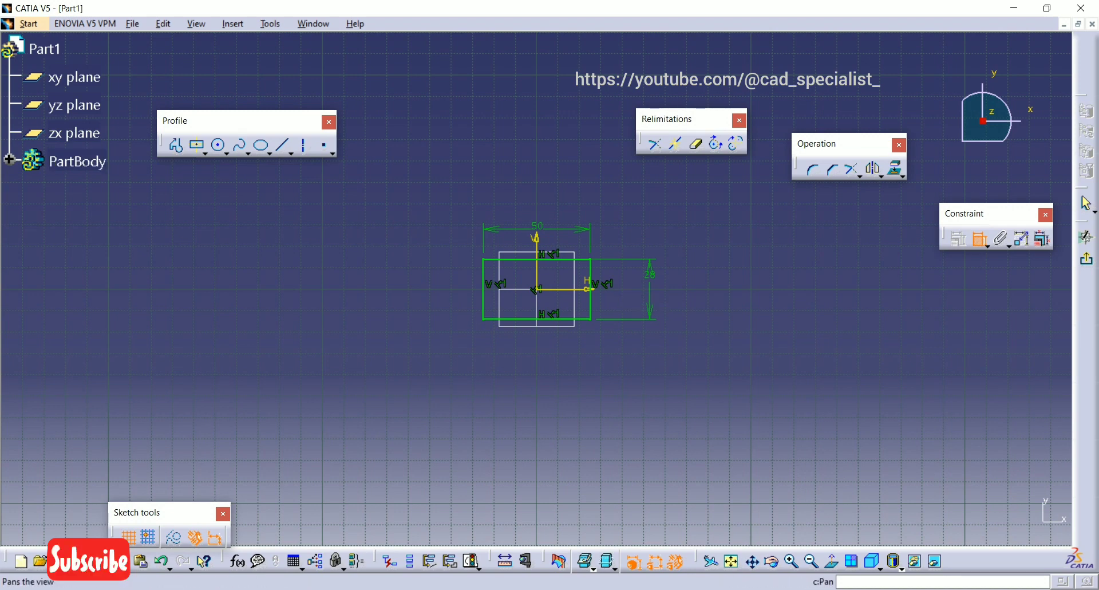
Check the drawing for the base thickness, leave the sketch and extrude the rectangle as a 14 mm pad.
{"action": "left_click", "coordinate": [731, 561]}
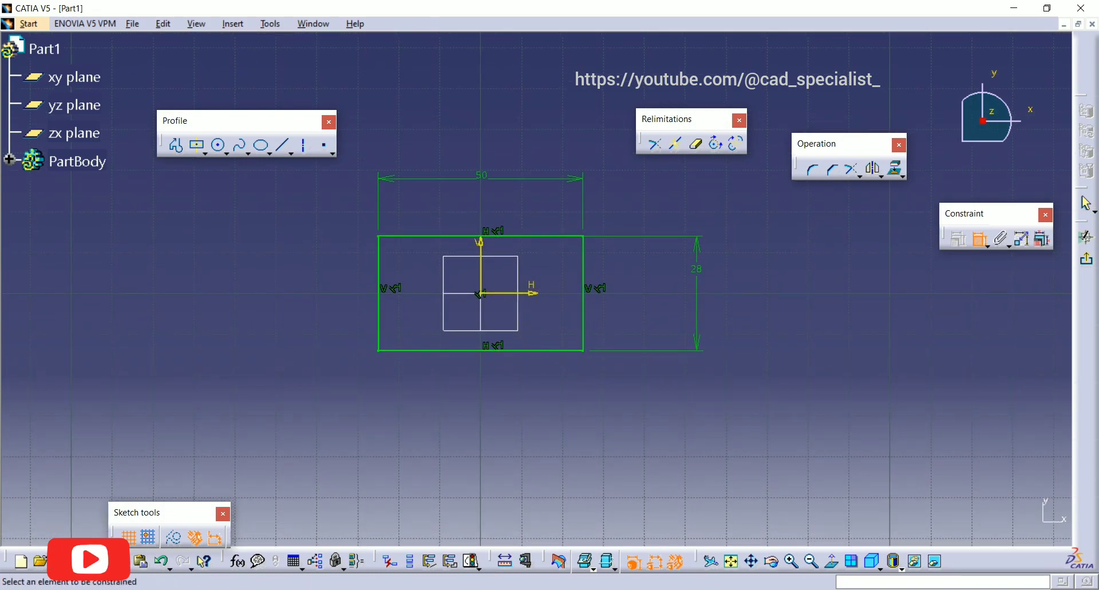
{"action": "key", "text": "alt+Tab"}
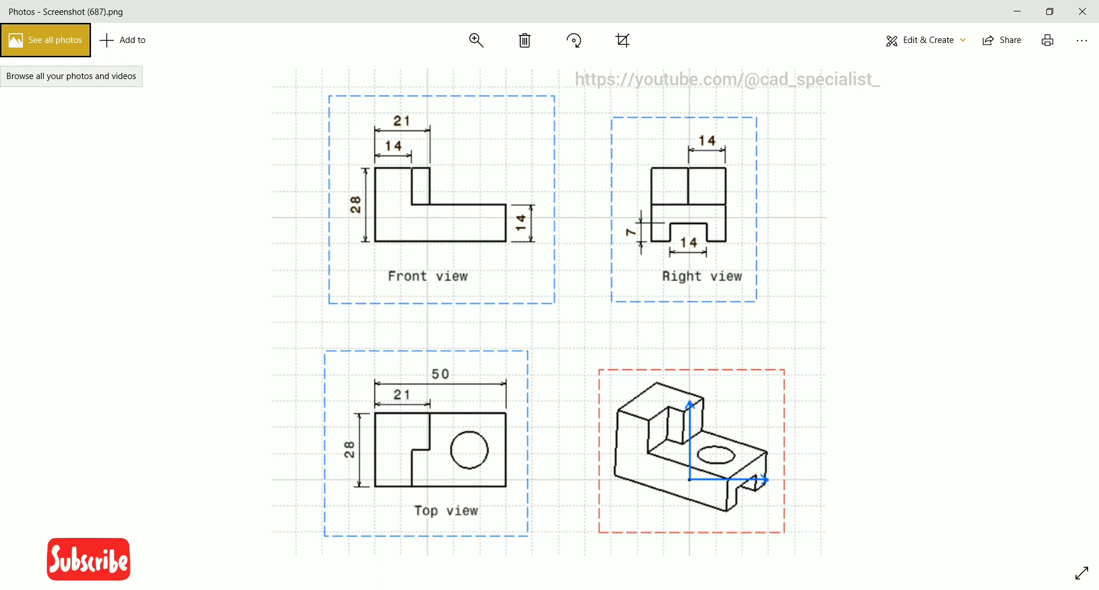
{"action": "key", "text": "alt+Tab"}
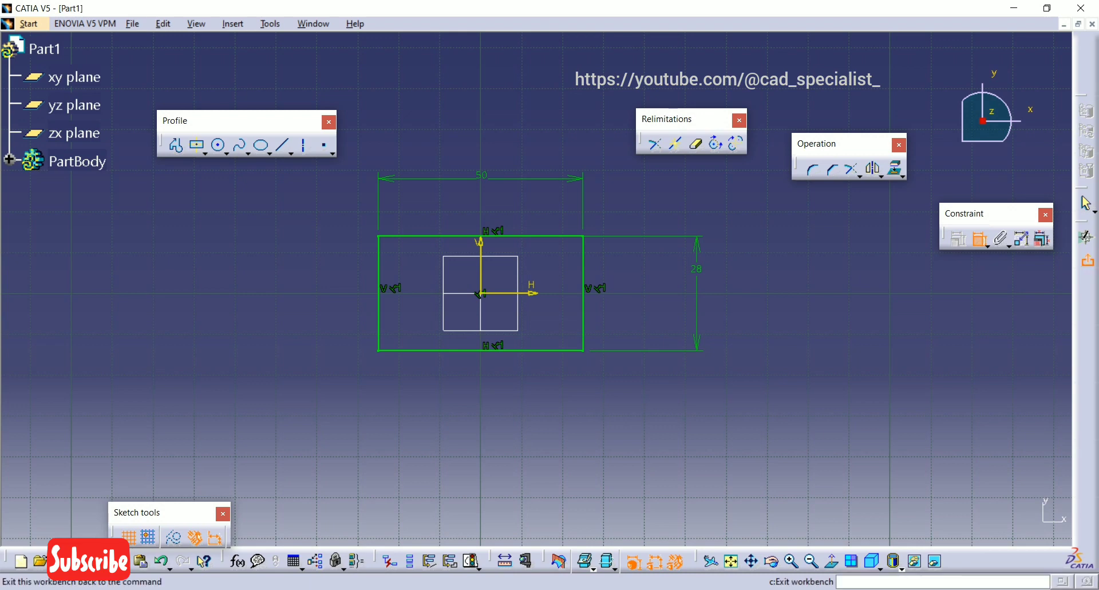
{"action": "left_click", "coordinate": [1087, 260]}
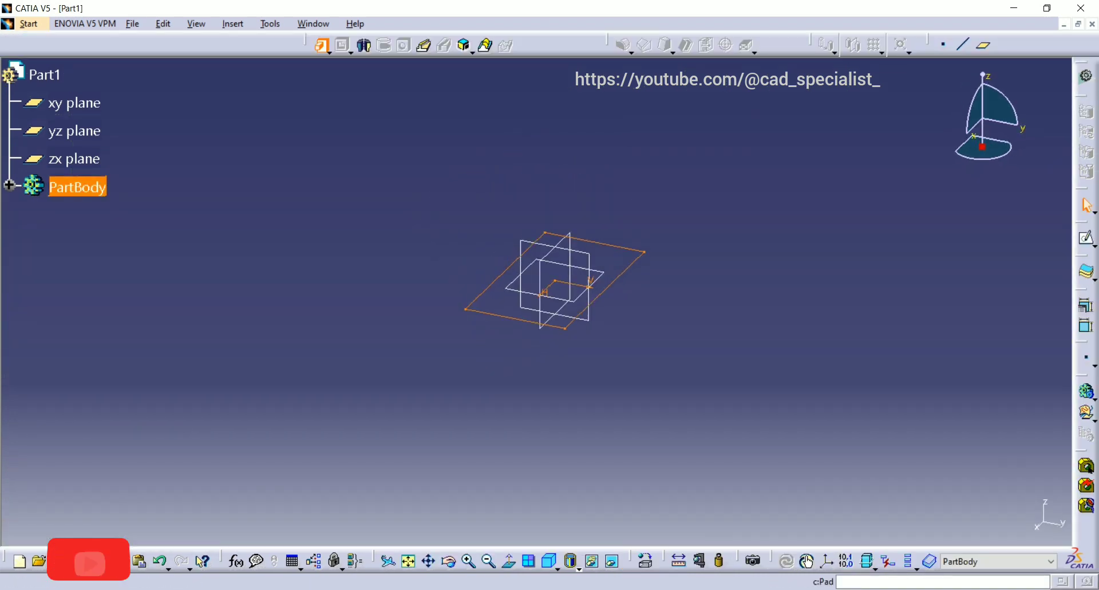
{"action": "type", "text": "4"}
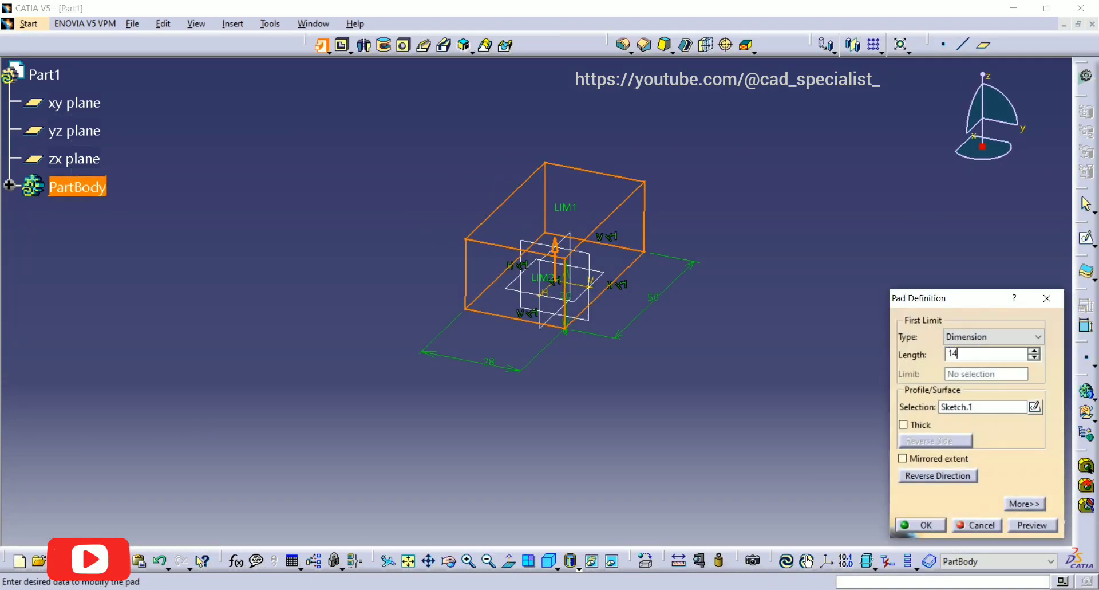
{"action": "key", "text": "Return"}
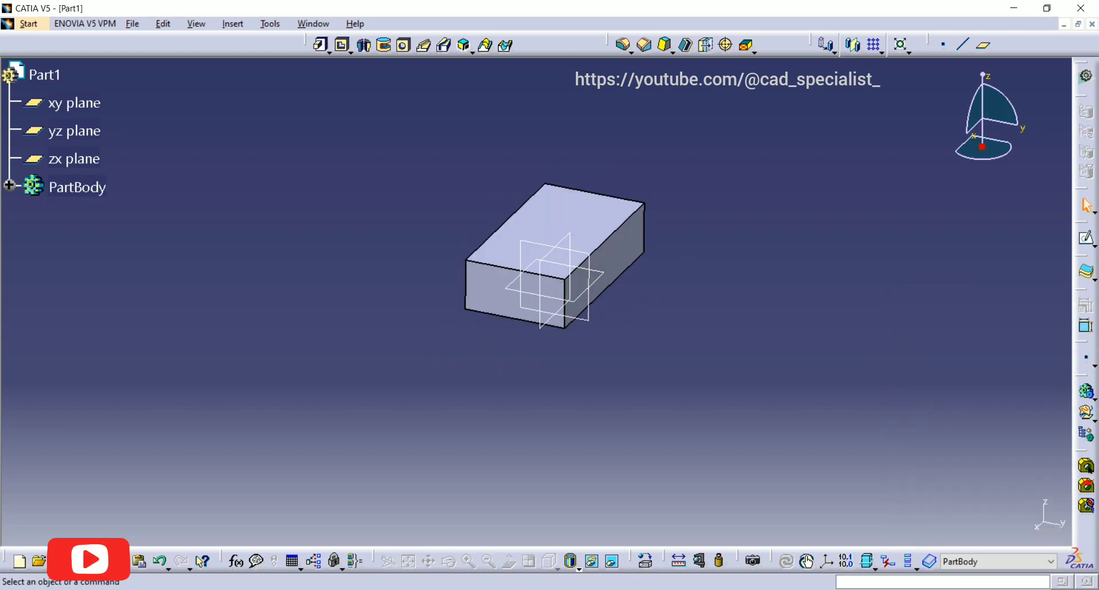
Review the step dimensions in the reference drawing and open a new sketch on the block's long side face.
{"action": "middle_click_drag", "start_coordinate": [529, 236], "coordinate": [537, 277]}
{"action": "key", "text": "alt+Tab"}
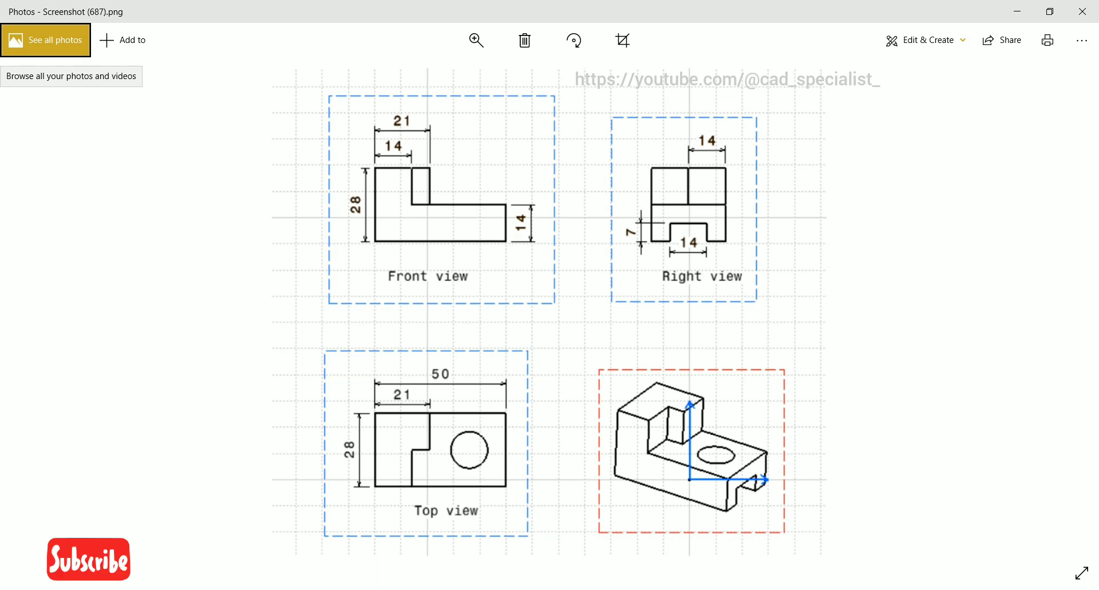
{"action": "key", "text": "alt+Tab"}
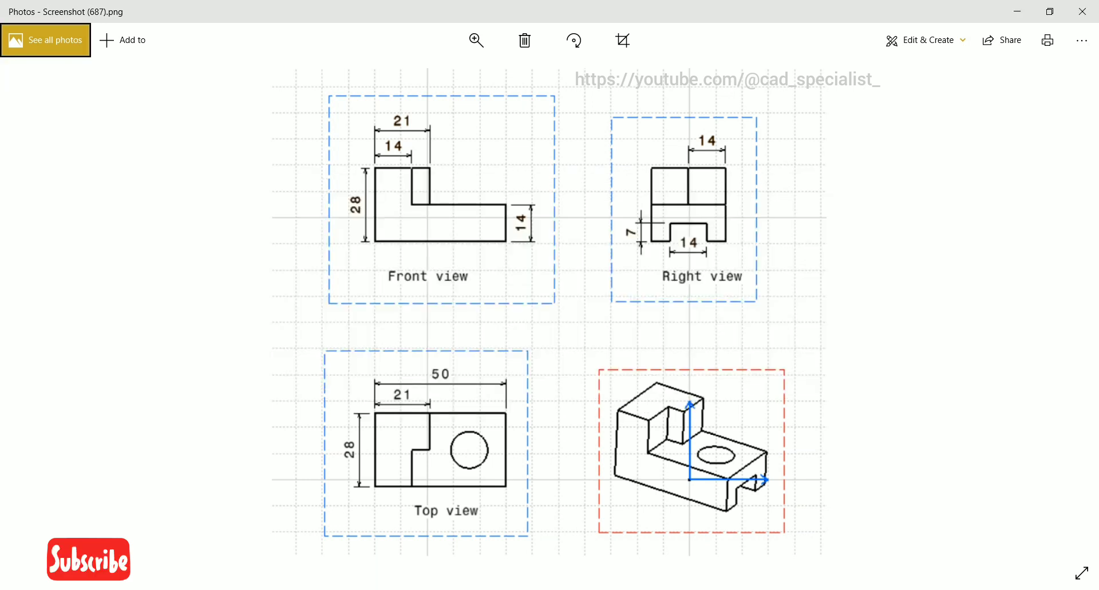
{"action": "key", "text": "alt+Tab"}
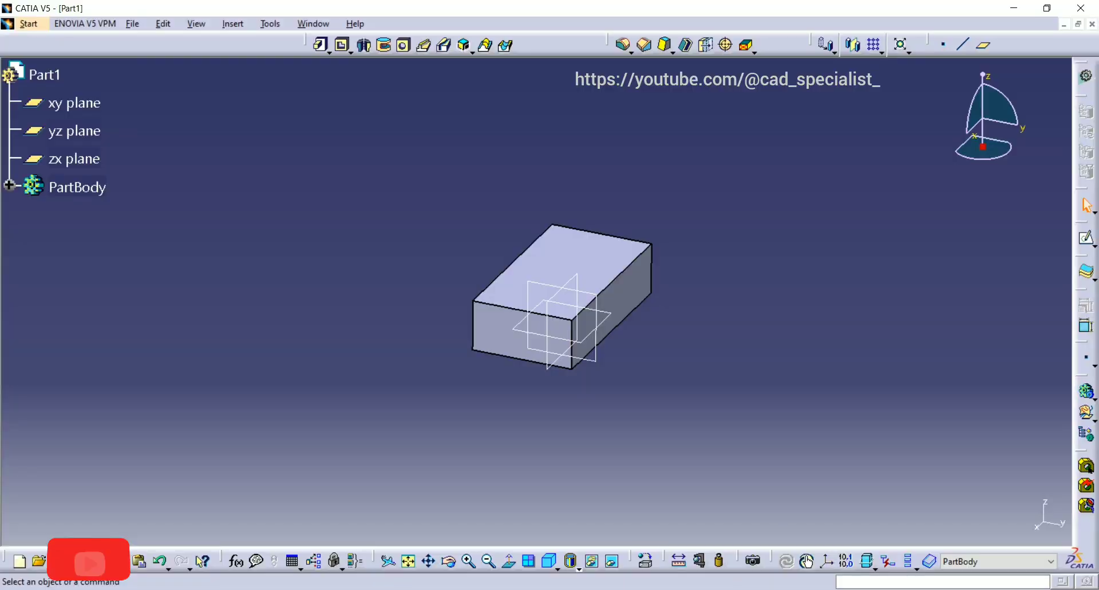
{"action": "left_click", "coordinate": [1086, 238]}
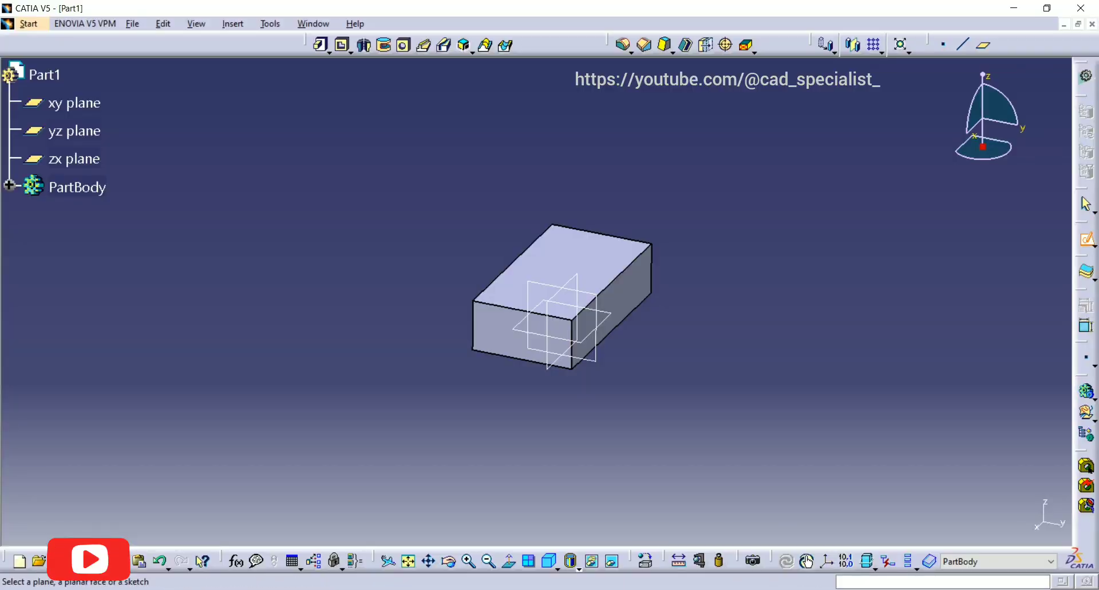
{"action": "middle_click_drag", "start_coordinate": [747, 246], "coordinate": [667, 272]}
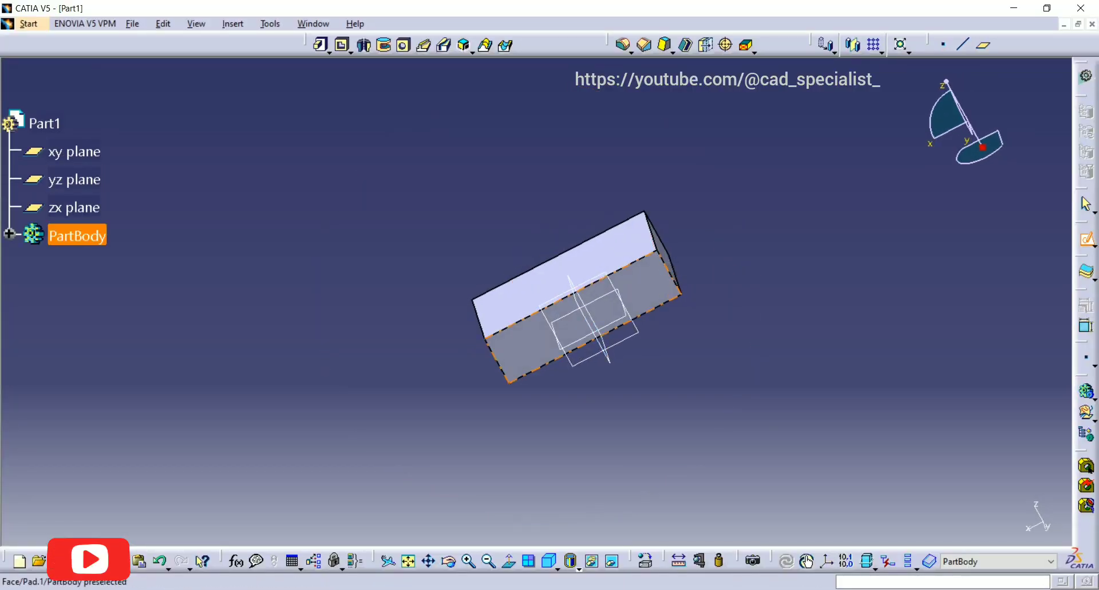
{"action": "left_click", "coordinate": [638, 293]}
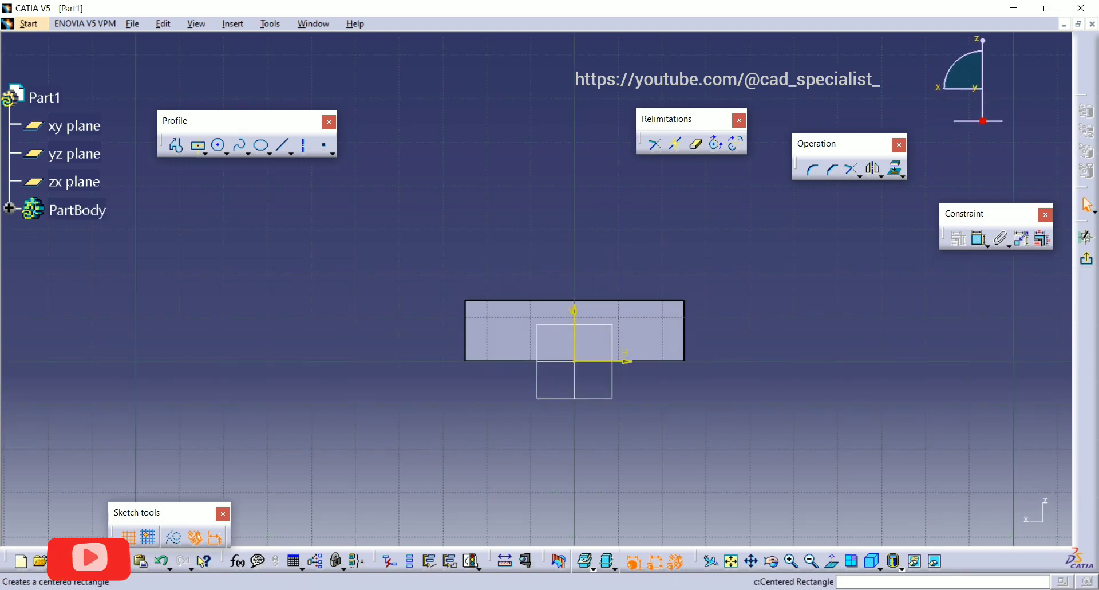
Draw a small upright two-point rectangle just above the block's top edge, near its left end.
{"action": "left_click", "coordinate": [205, 153]}
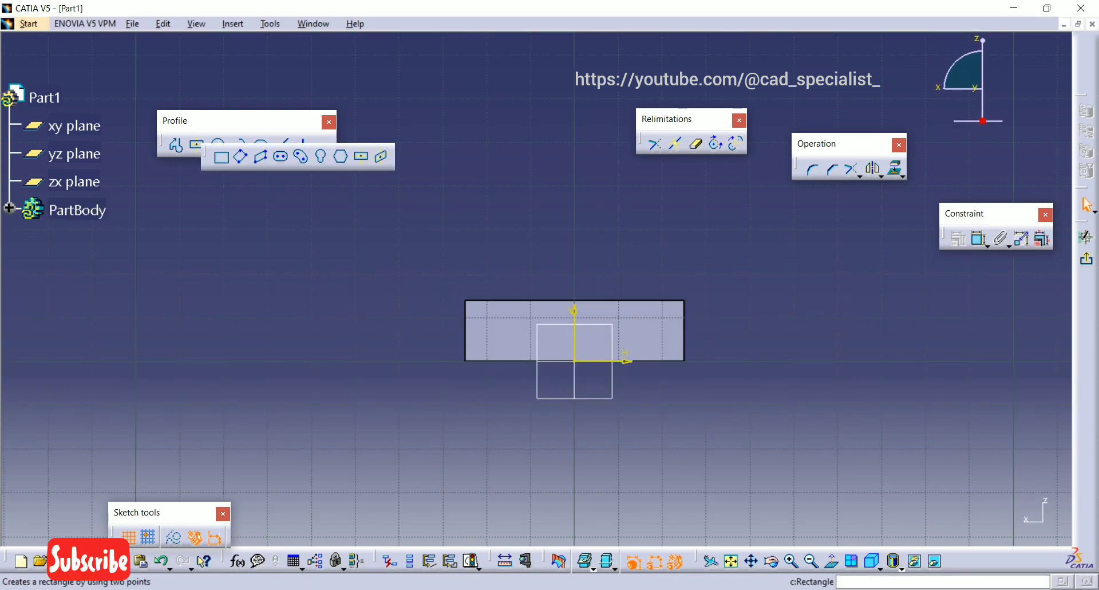
{"action": "left_click", "coordinate": [221, 156]}
{"action": "middle_click_drag", "start_coordinate": [476, 224], "coordinate": [367, 215]}
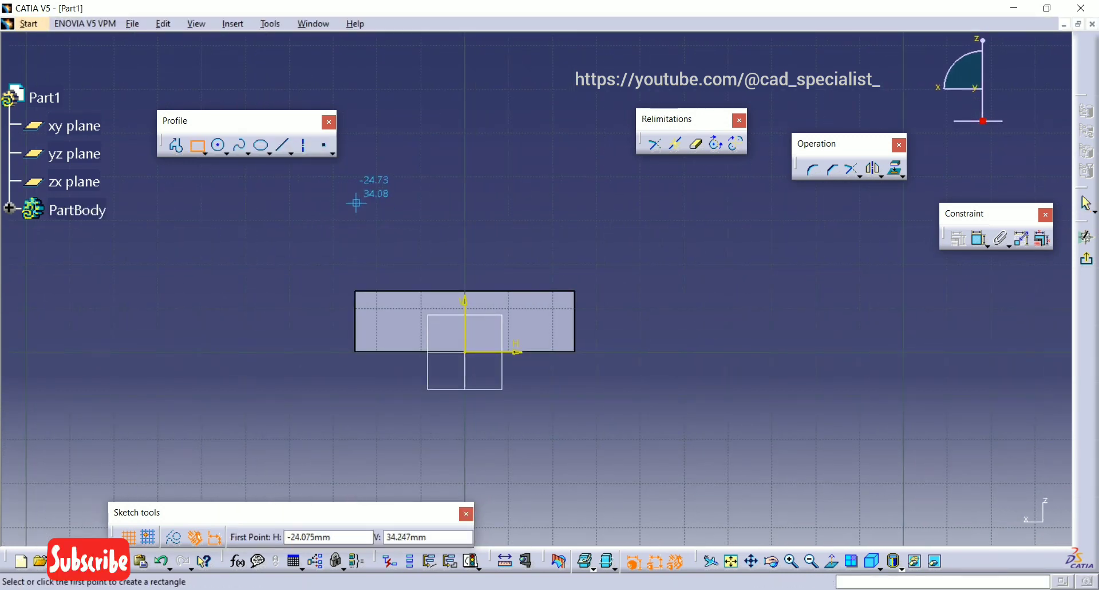
{"action": "left_click", "coordinate": [363, 201]}
{"action": "left_click", "coordinate": [394, 253]}
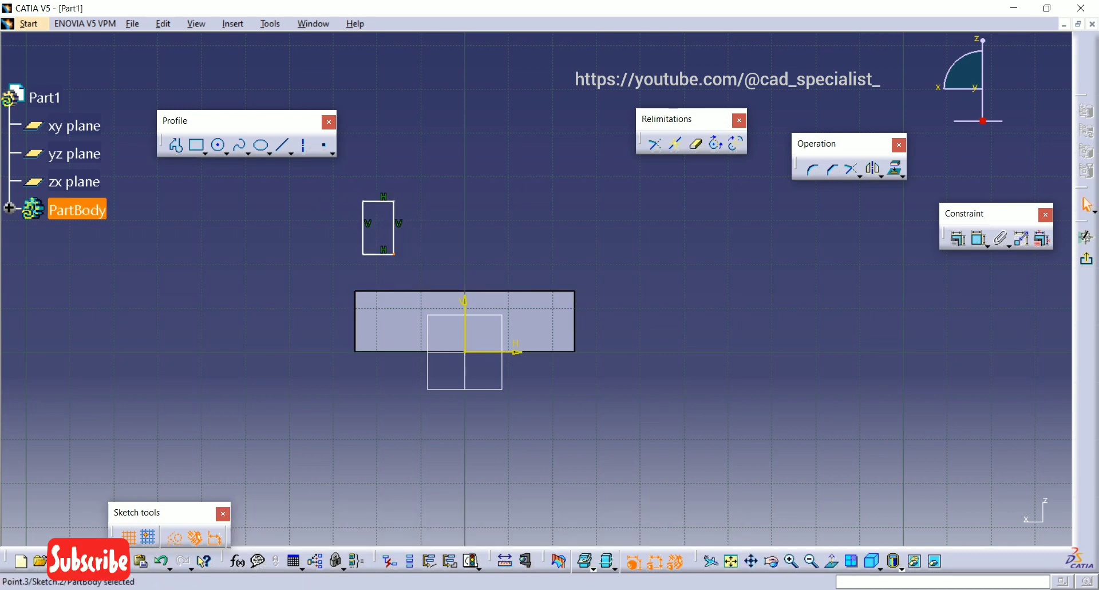
Make the small rectangle's bottom and left edges coincident with the block's top and left edges.
{"action": "left_click", "coordinate": [978, 239]}
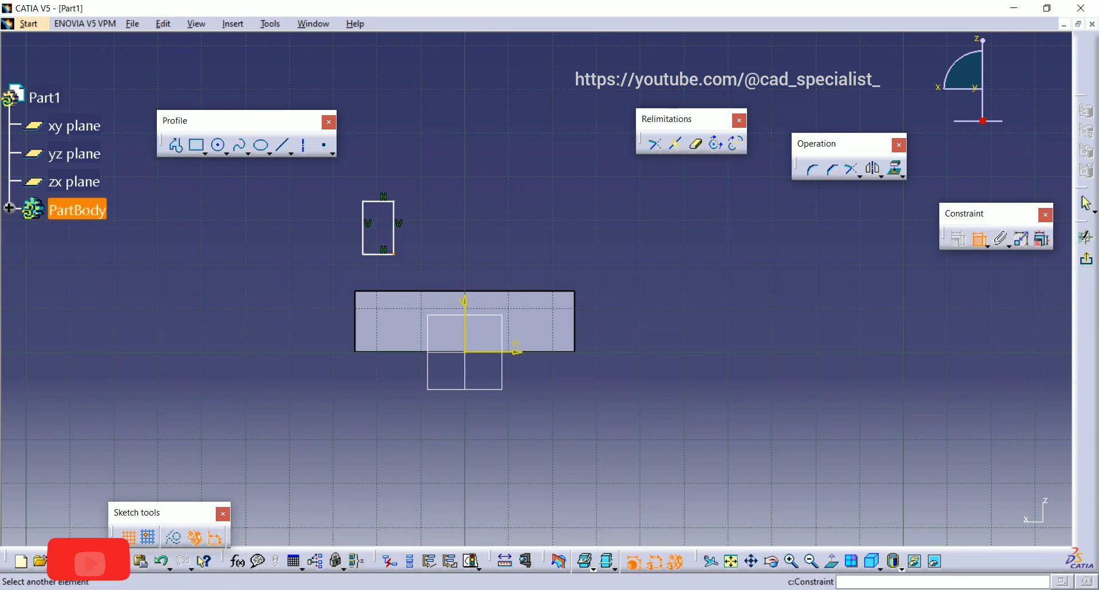
{"action": "left_click", "coordinate": [381, 291]}
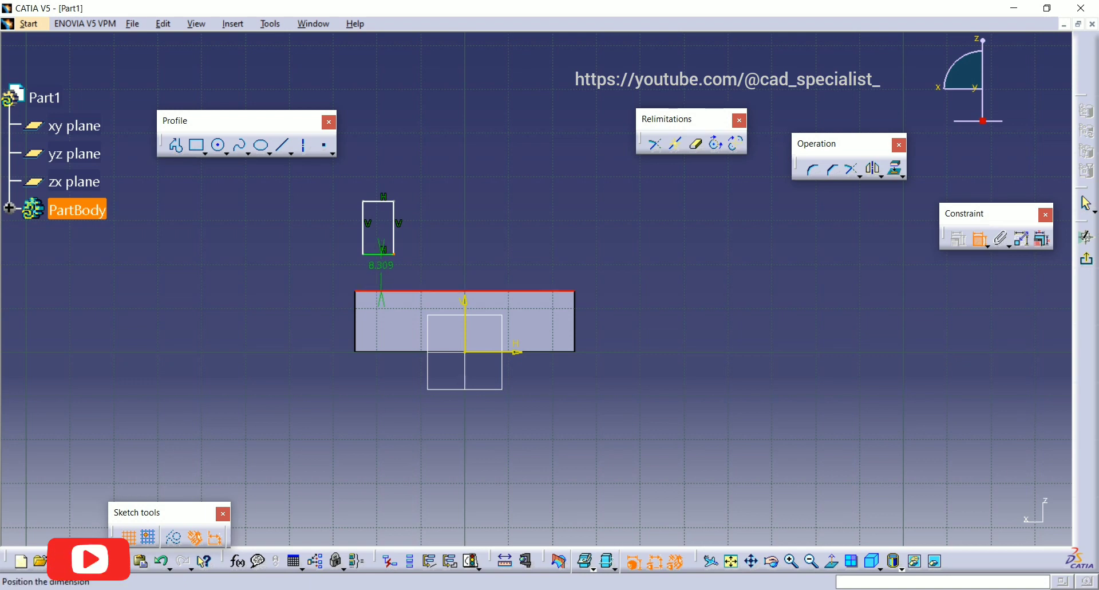
{"action": "right_click", "coordinate": [424, 277]}
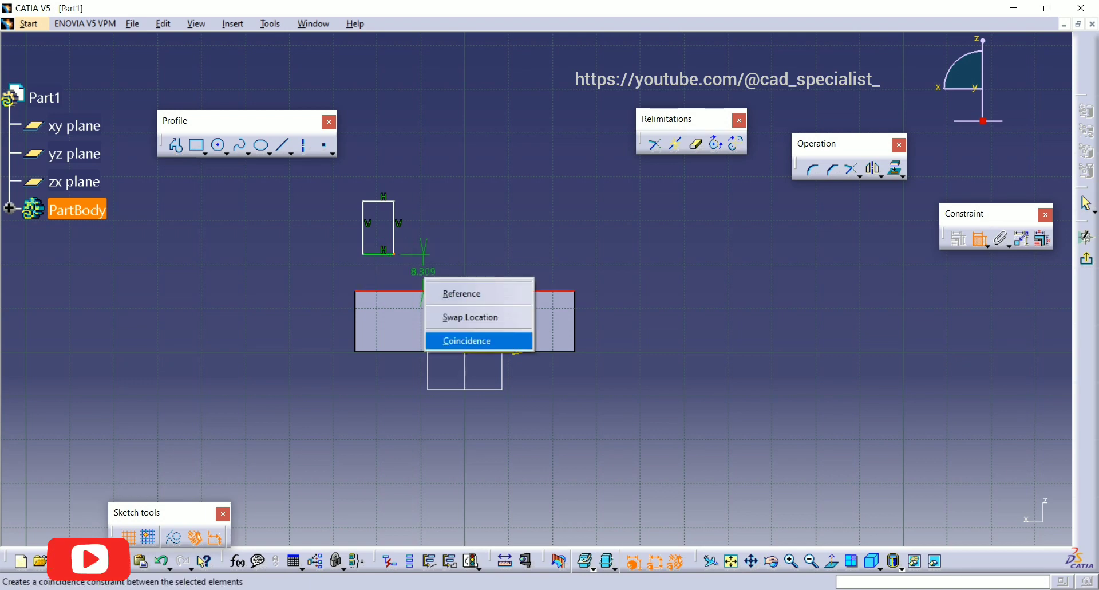
{"action": "left_click", "coordinate": [467, 340]}
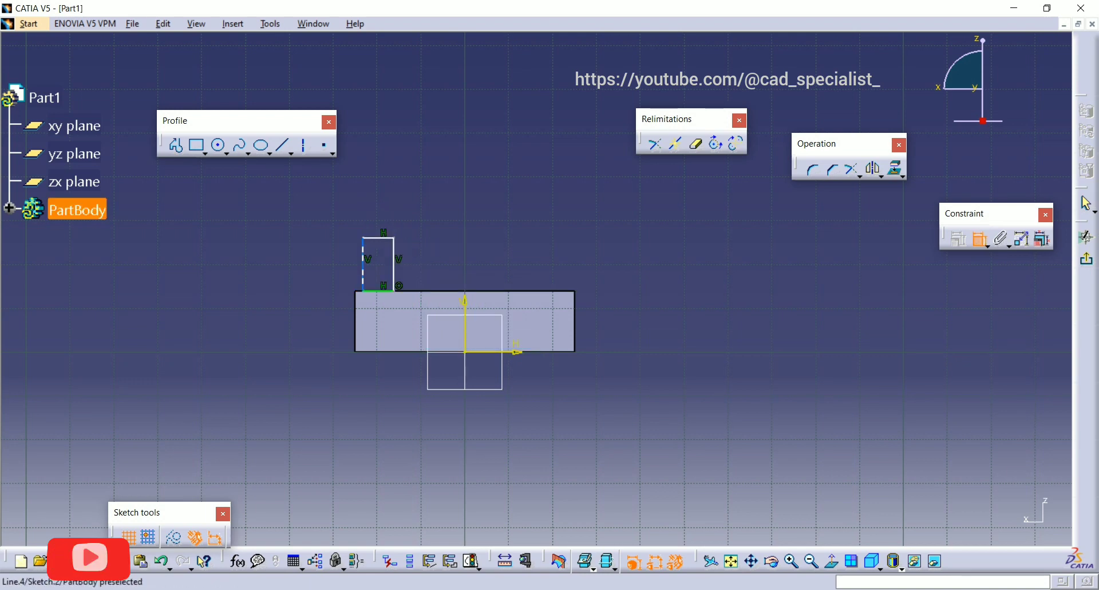
{"action": "left_click", "coordinate": [362, 272]}
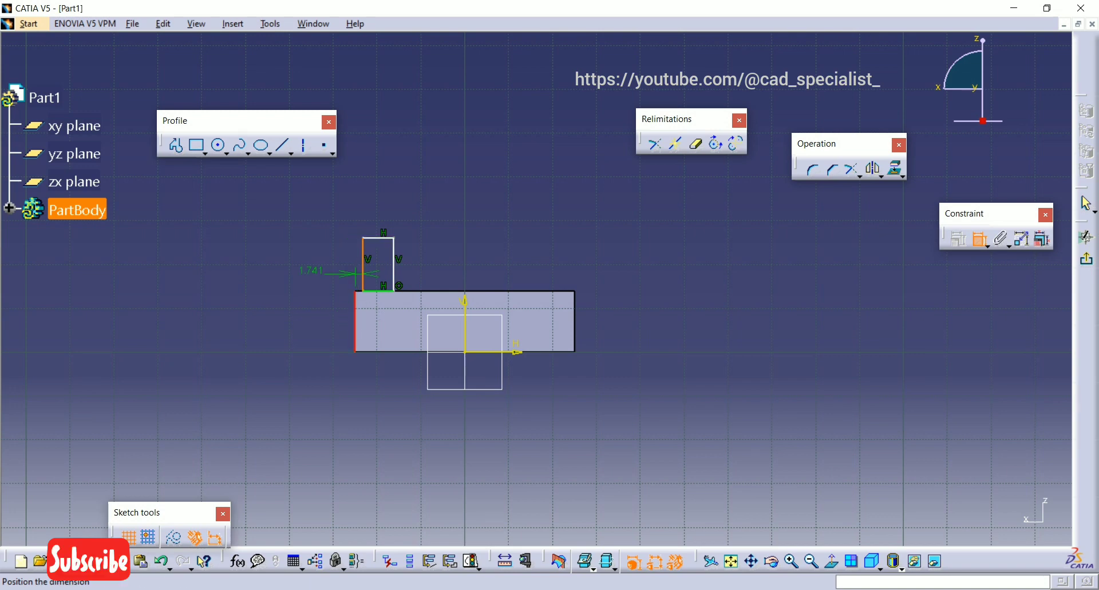
{"action": "right_click", "coordinate": [287, 259]}
{"action": "left_click", "coordinate": [328, 373]}
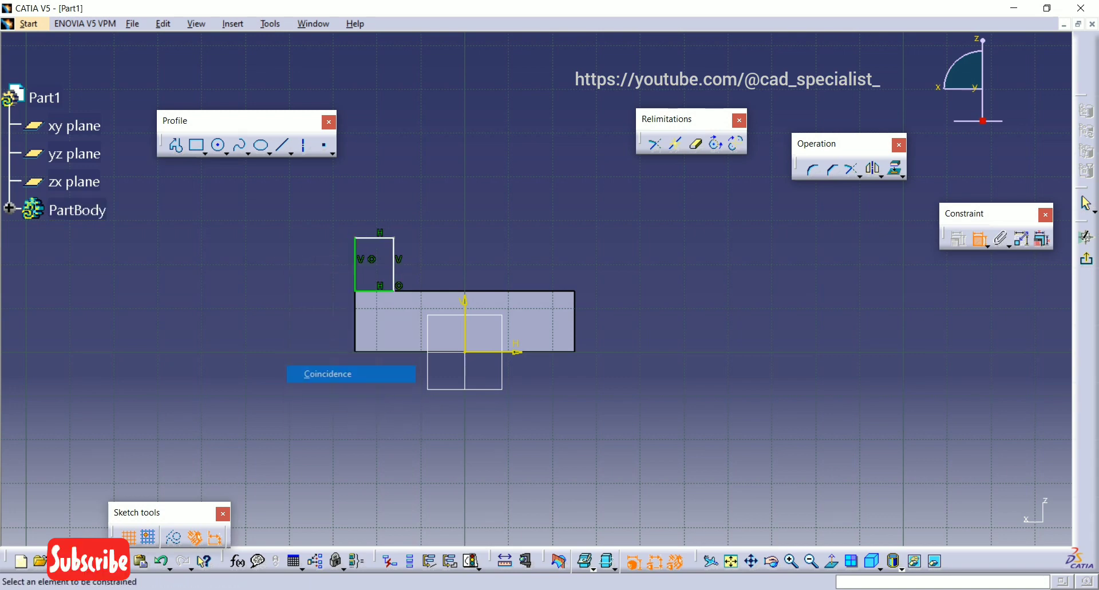
{"action": "middle_click_drag", "start_coordinate": [394, 277], "coordinate": [395, 261]}
{"action": "left_click", "coordinate": [394, 277]}
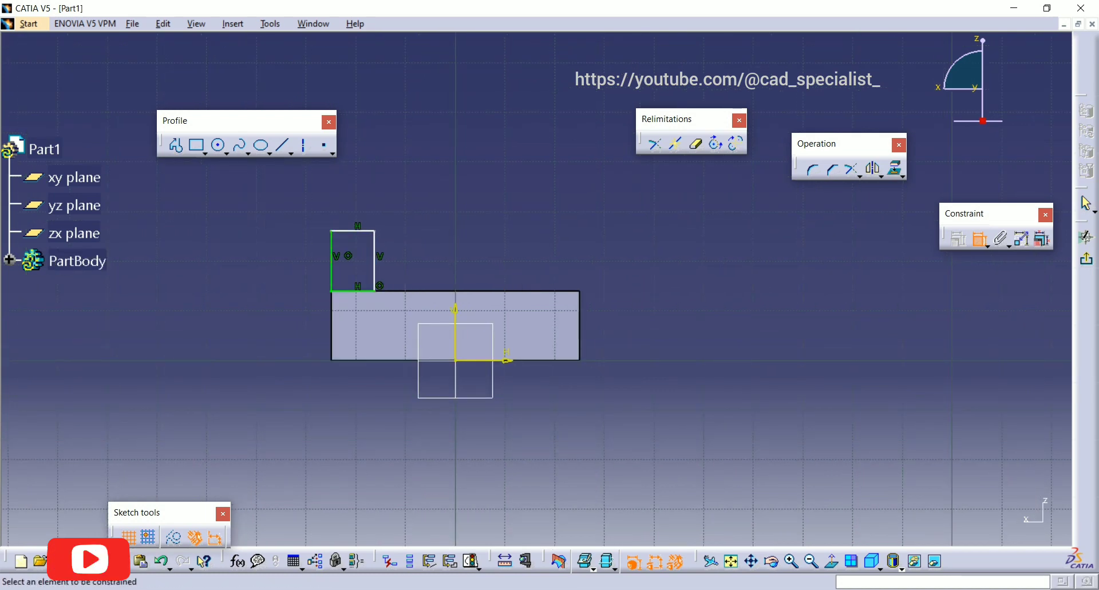
Dimension the width of the small rectangle above the block and set it to 14 mm.
{"action": "left_click", "coordinate": [343, 231]}
{"action": "left_click", "coordinate": [338, 211]}
{"action": "double_click", "coordinate": [339, 210]}
{"action": "type", "text": "14"}
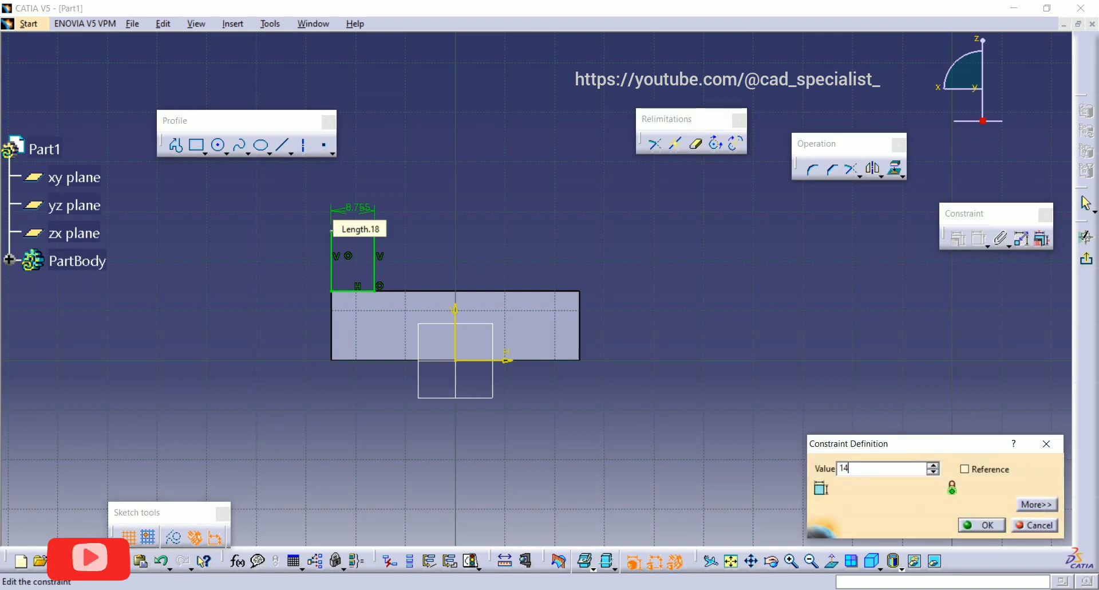
{"action": "key", "text": "Return"}
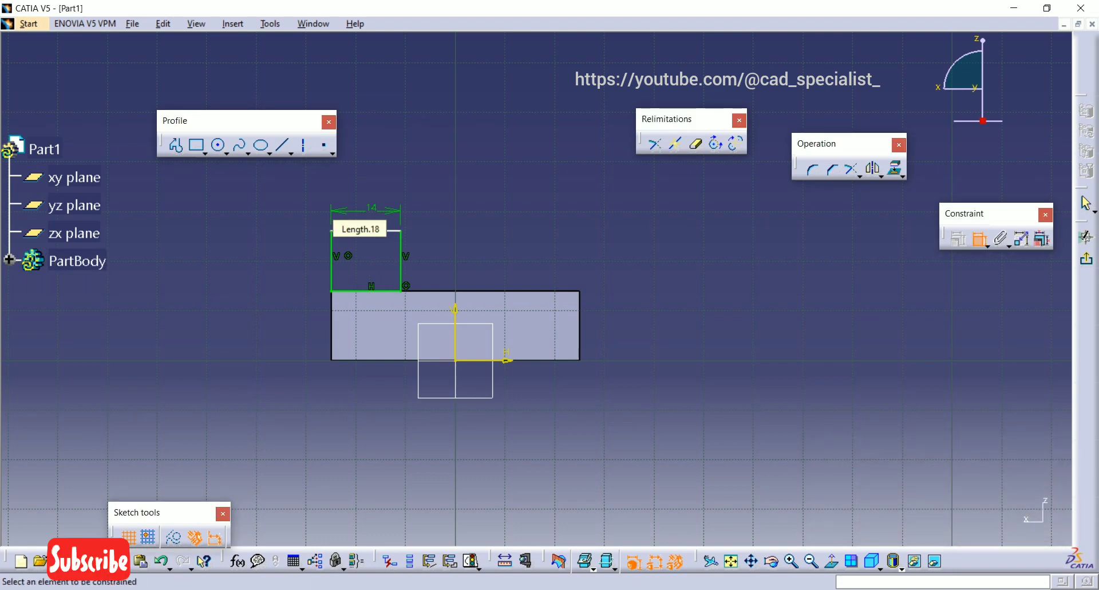
Check the raised end's height in the reference drawing and set the small rectangle's height dimension to 14 mm.
{"action": "key", "text": "alt+Tab"}
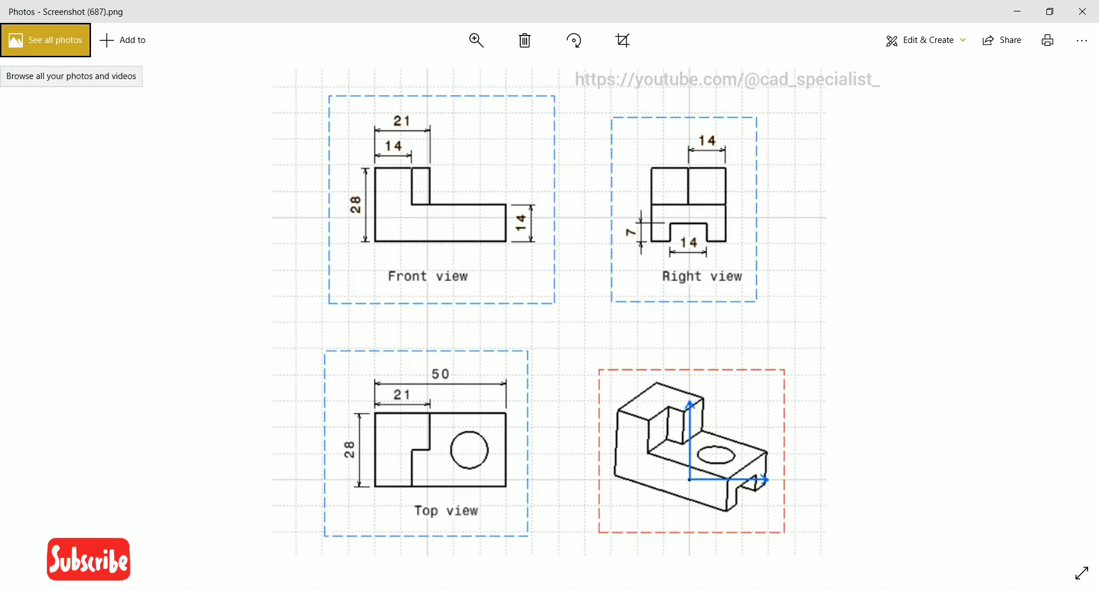
{"action": "key", "text": "alt+Tab"}
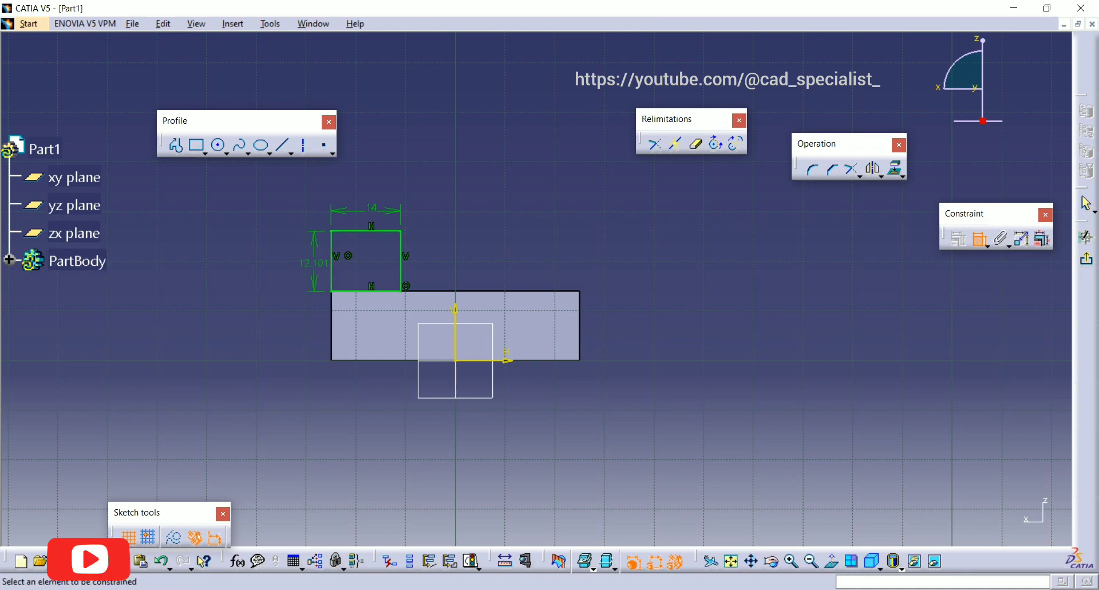
{"action": "double_click", "coordinate": [314, 262]}
{"action": "type", "text": "14"}
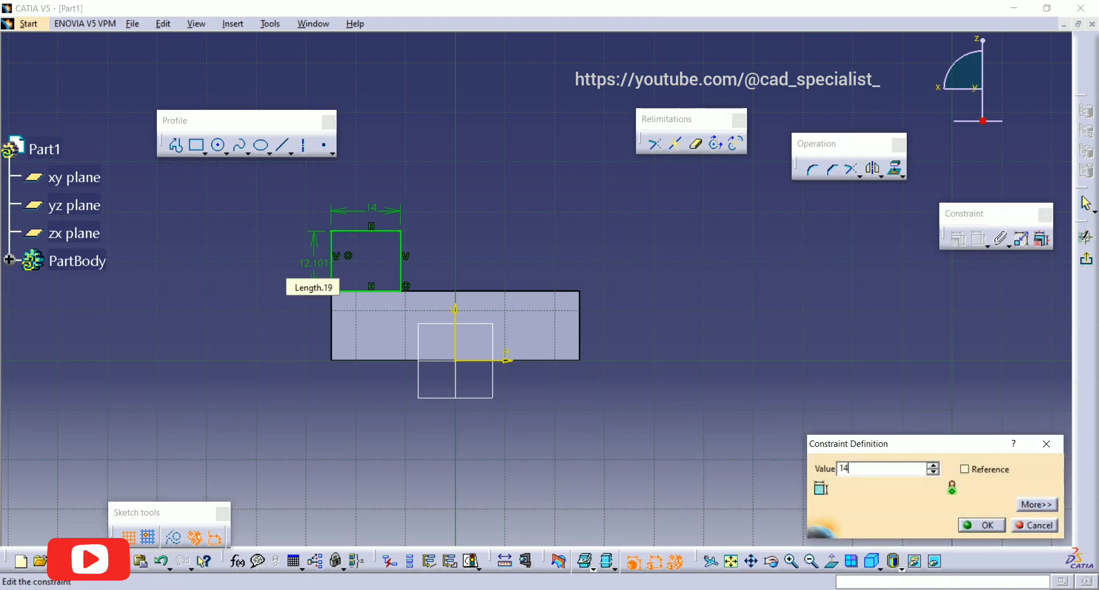
{"action": "key", "text": "Return"}
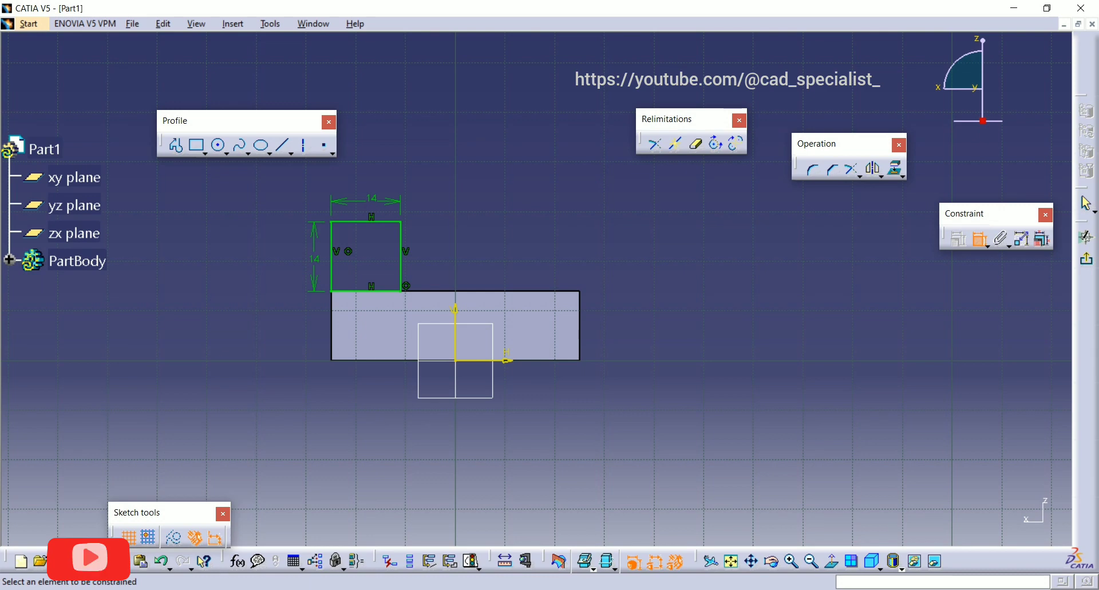
Leave the sketch, check the block's depth in the drawing and extrude the square as a 28 mm pad, reversed to run across the block.
{"action": "left_click", "coordinate": [1086, 259]}
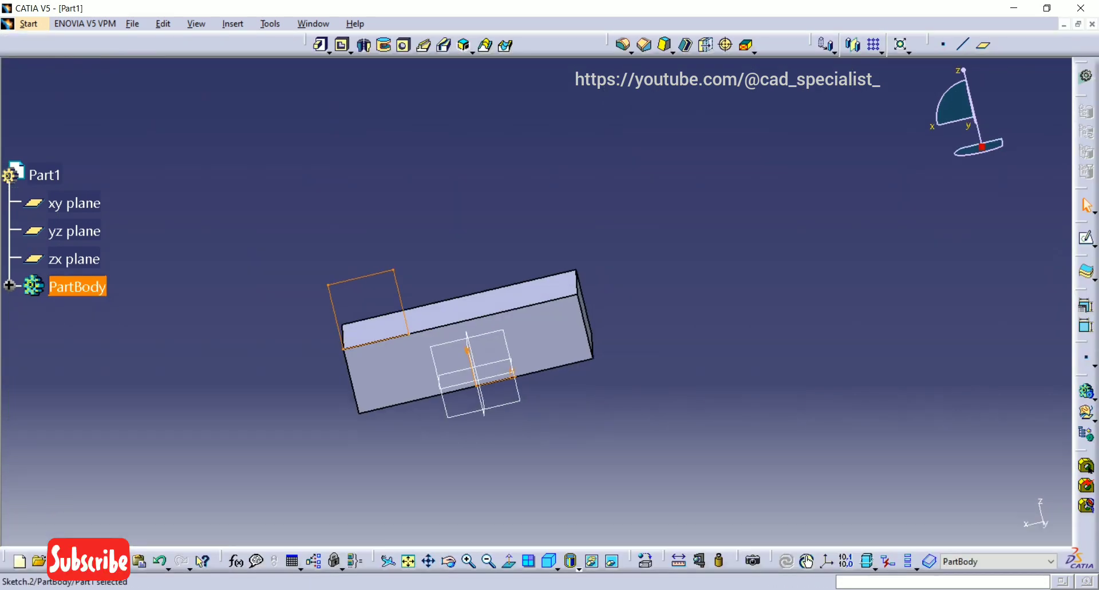
{"action": "key", "text": "alt+Tab"}
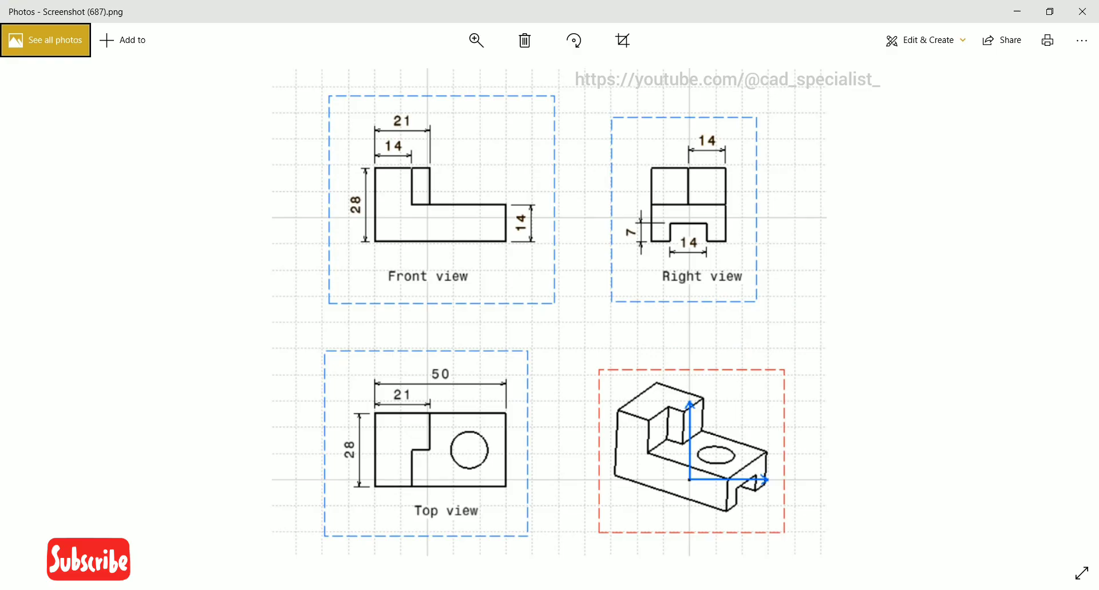
{"action": "key", "text": "alt+Tab"}
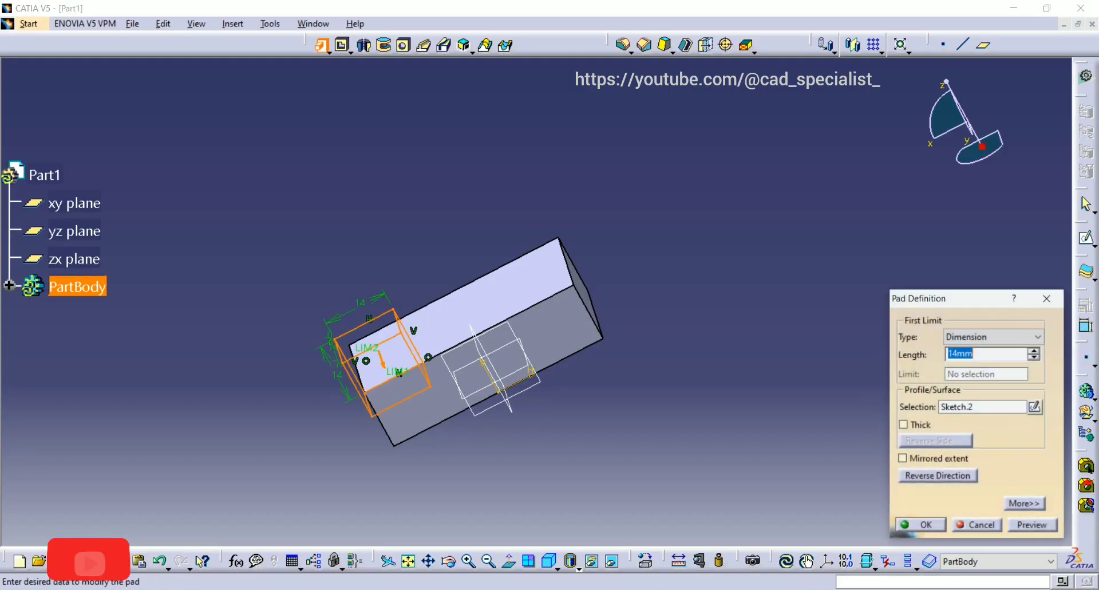
{"action": "scroll", "coordinate": [646, 366], "scroll_direction": "up", "scroll_amount": 1}
{"action": "middle_click_drag", "start_coordinate": [647, 366], "coordinate": [435, 381]}
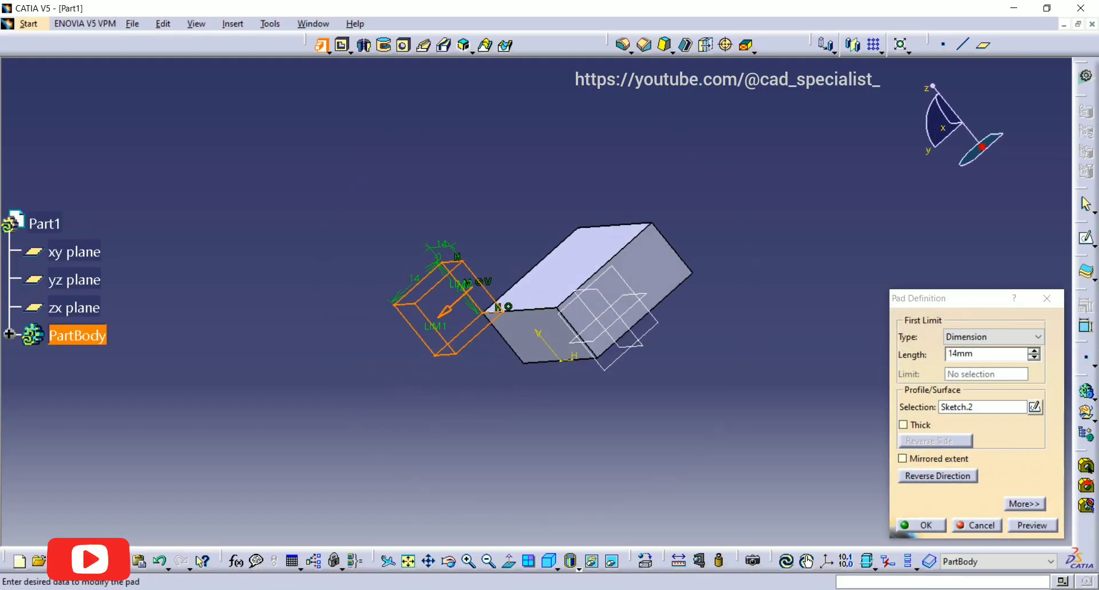
{"action": "left_click", "coordinate": [937, 475]}
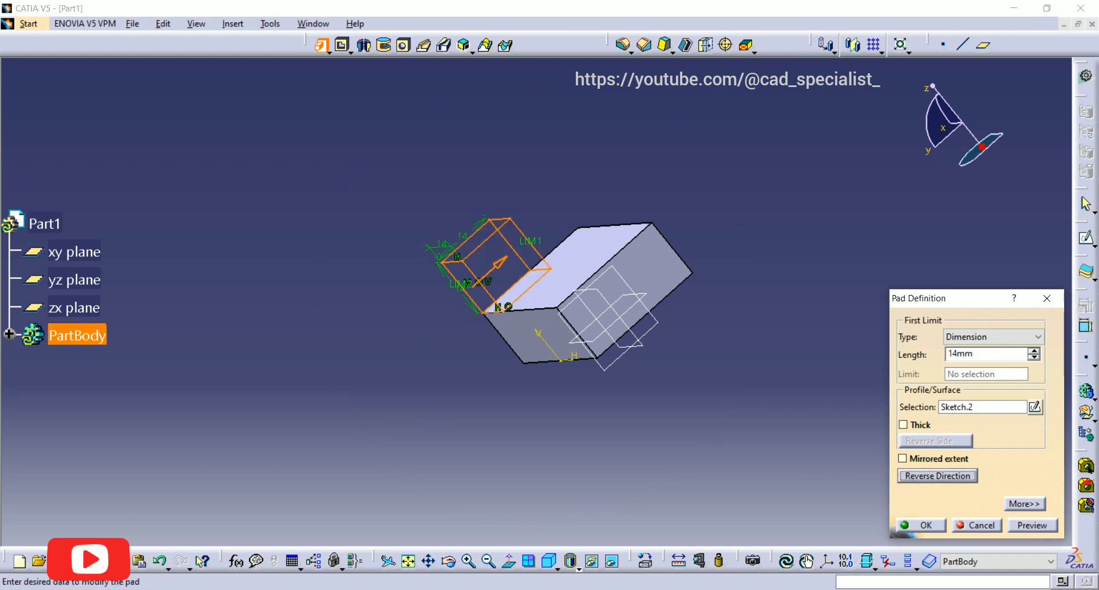
{"action": "left_click", "coordinate": [966, 353]}
{"action": "double_click", "coordinate": [967, 353]}
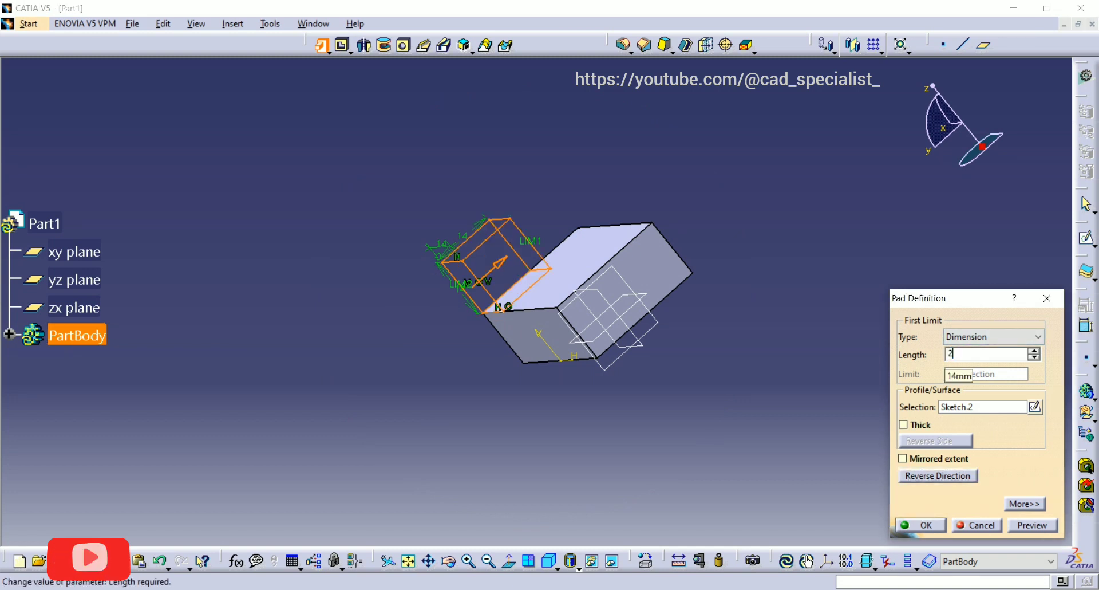
{"action": "key", "text": "Return"}
{"action": "left_click", "coordinate": [767, 378]}
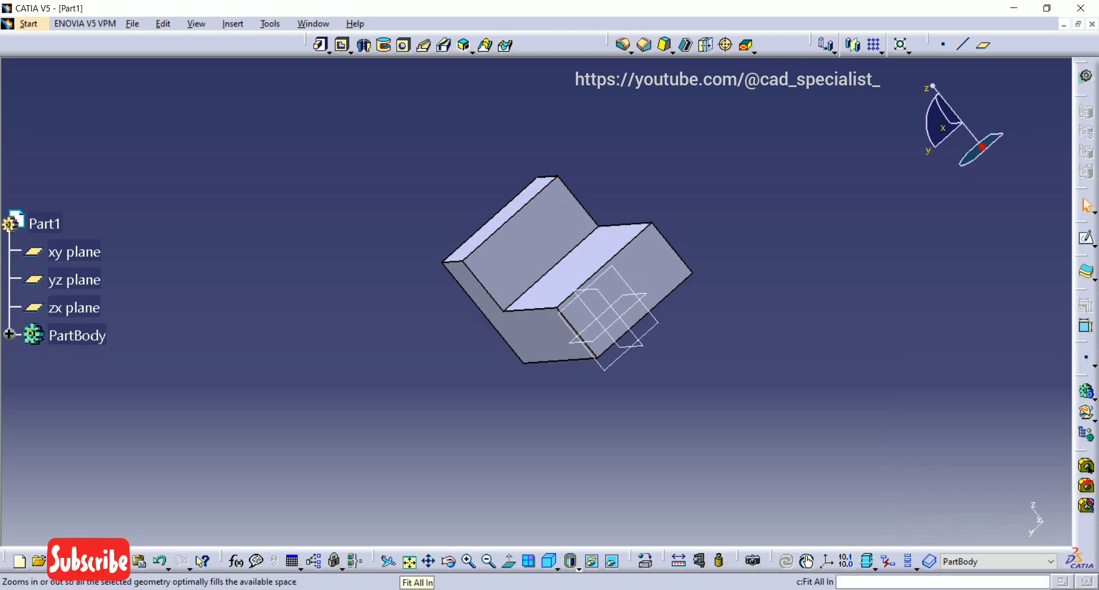
Review the small step in the reference drawing and open a new sketch on the opposite L-shaped side face of the block.
{"action": "left_click", "coordinate": [408, 561]}
{"action": "mouse_move", "coordinate": [328, 296]}
{"action": "middle_mouse_down"}
{"action": "mouse_move", "coordinate": [336, 222]}
{"action": "mouse_move", "coordinate": [393, 210]}
{"action": "mouse_move", "coordinate": [380, 223]}
{"action": "middle_mouse_up"}
{"action": "key", "text": "alt+Tab"}
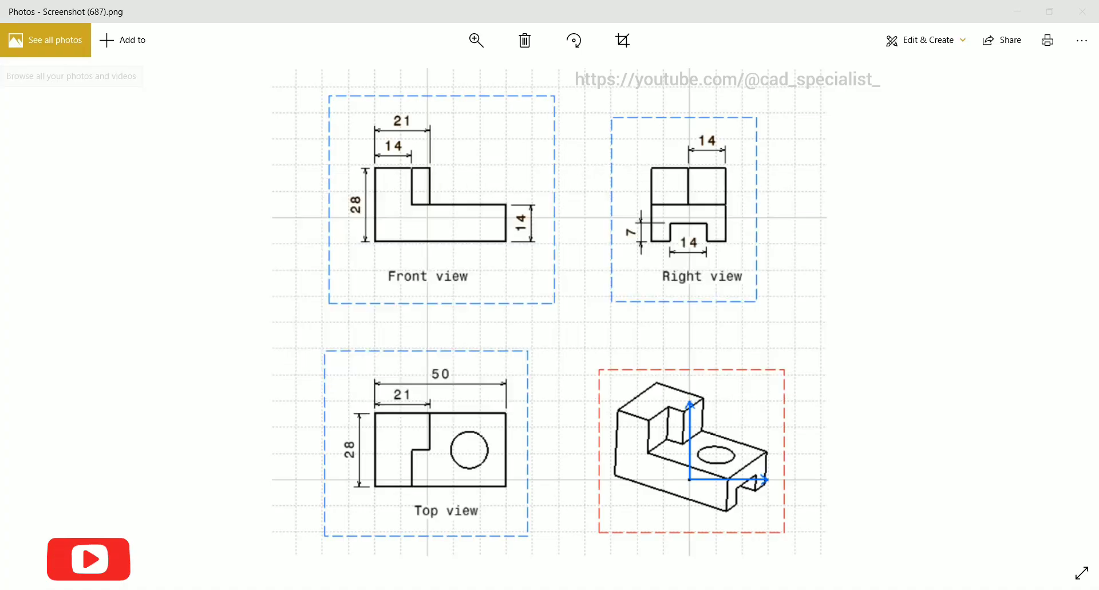
{"action": "key", "text": "alt+Tab"}
{"action": "mouse_move", "coordinate": [726, 301]}
{"action": "middle_mouse_down"}
{"action": "mouse_move", "coordinate": [729, 350]}
{"action": "mouse_move", "coordinate": [544, 372]}
{"action": "middle_mouse_up"}
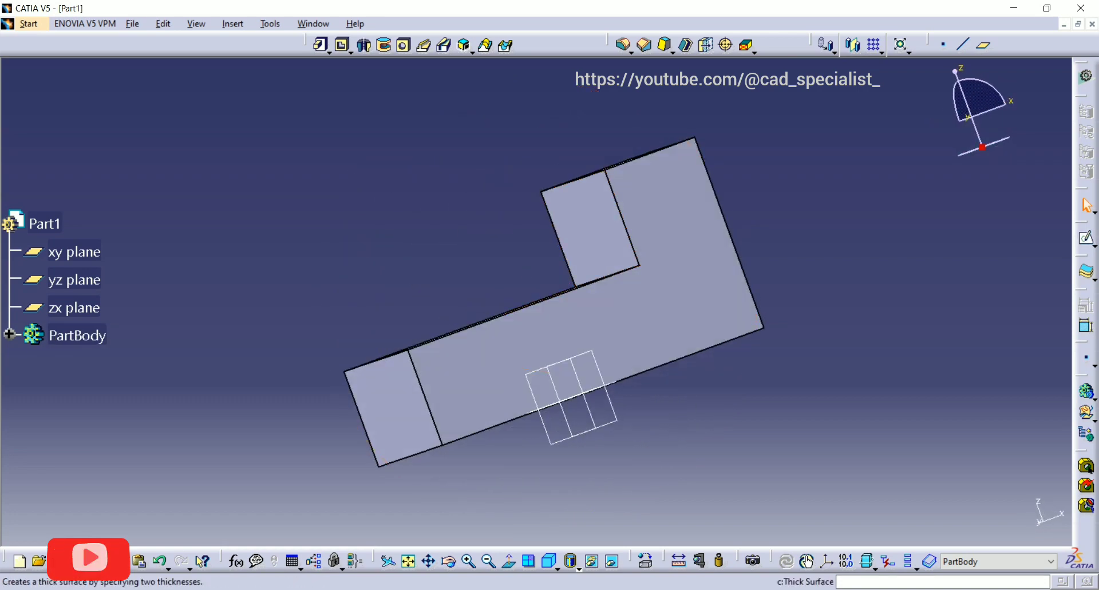
{"action": "left_click", "coordinate": [1087, 239]}
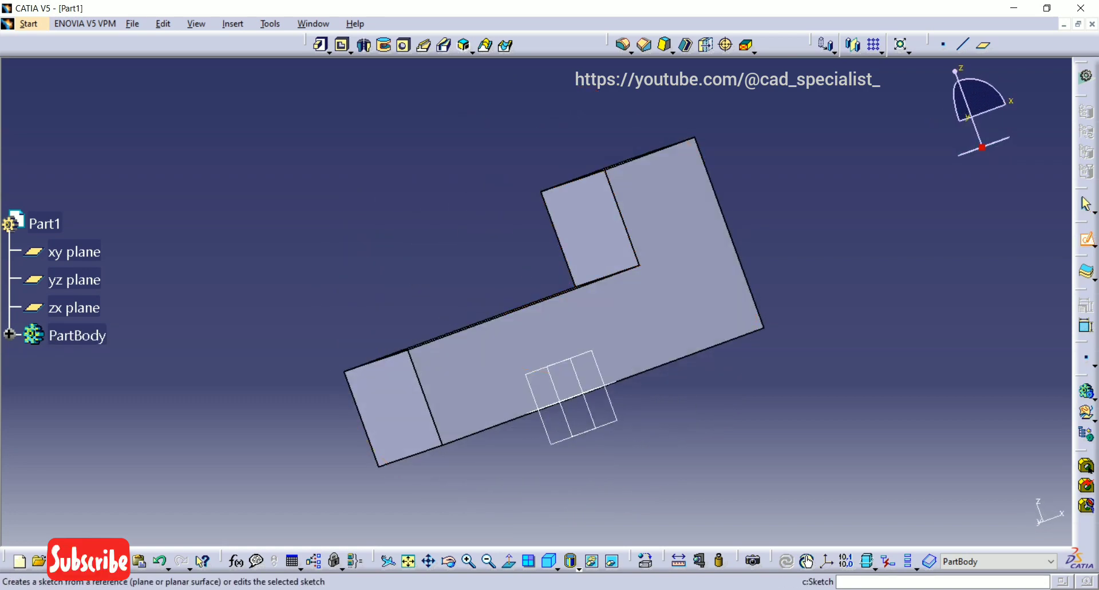
{"action": "left_click", "coordinate": [698, 291]}
{"action": "key", "text": "alt+Tab"}
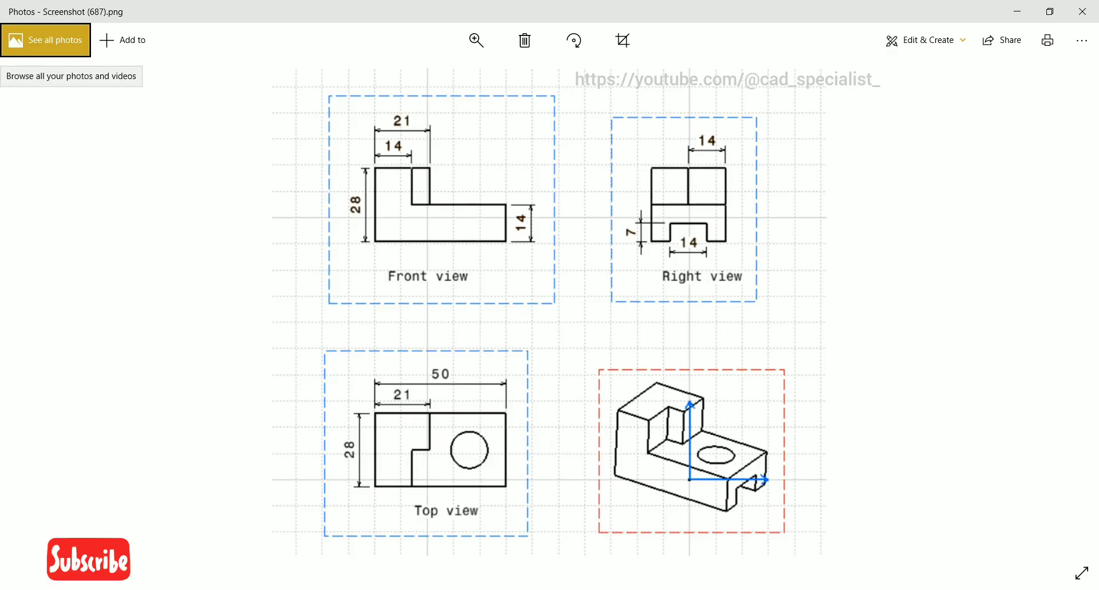
{"action": "key", "text": "alt+Tab"}
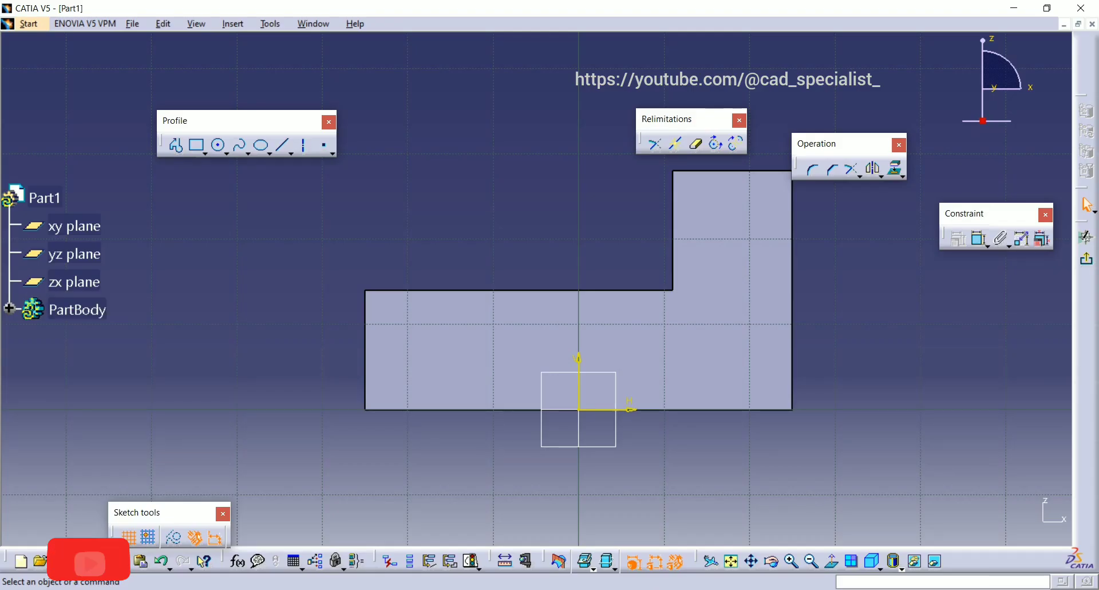
Draw an upright two-point rectangle about 4.4 mm wide and 9.7 mm high in the open corner beside the raised end.
{"action": "middle_click_drag", "start_coordinate": [627, 263], "coordinate": [537, 289]}
{"action": "scroll", "coordinate": [536, 289], "scroll_direction": "up", "scroll_amount": 1}
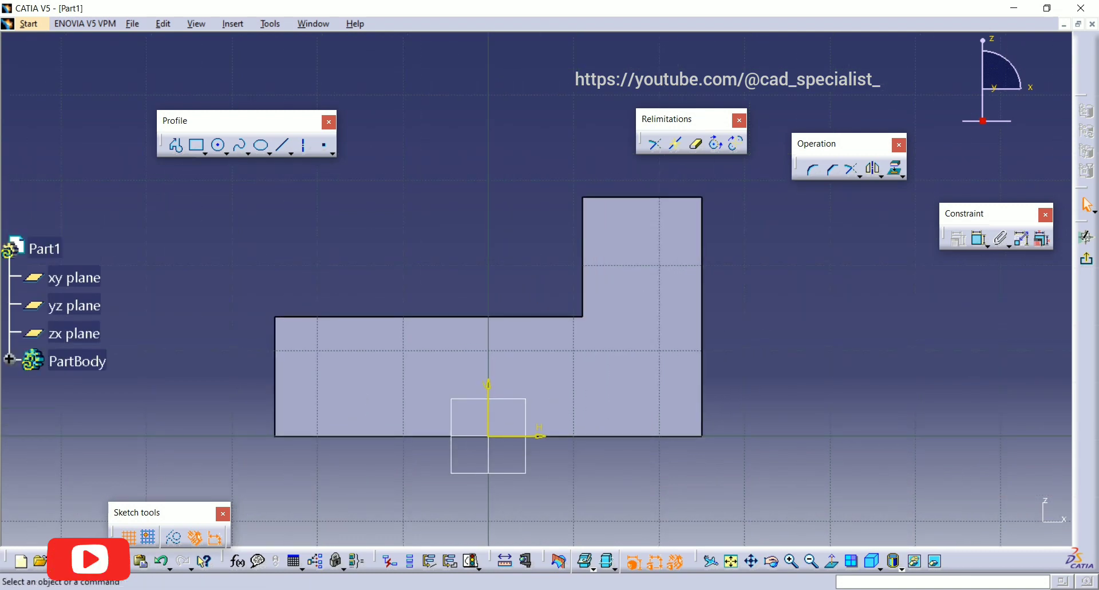
{"action": "left_click", "coordinate": [198, 145]}
{"action": "key", "text": "Escape"}
{"action": "left_click", "coordinate": [197, 145]}
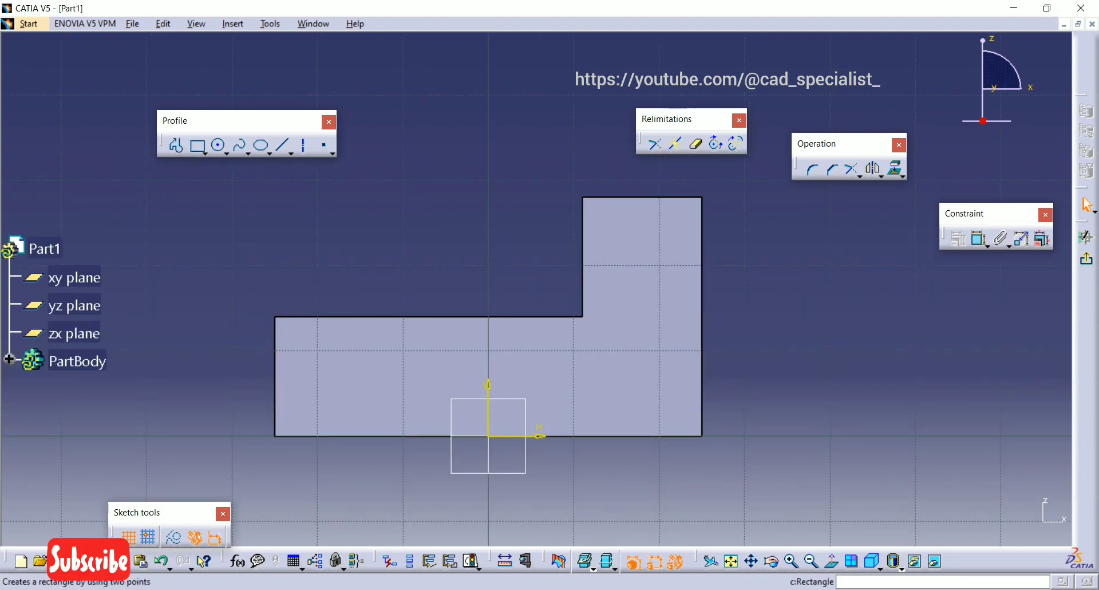
{"action": "left_click", "coordinate": [519, 221]}
{"action": "left_click", "coordinate": [555, 302]}
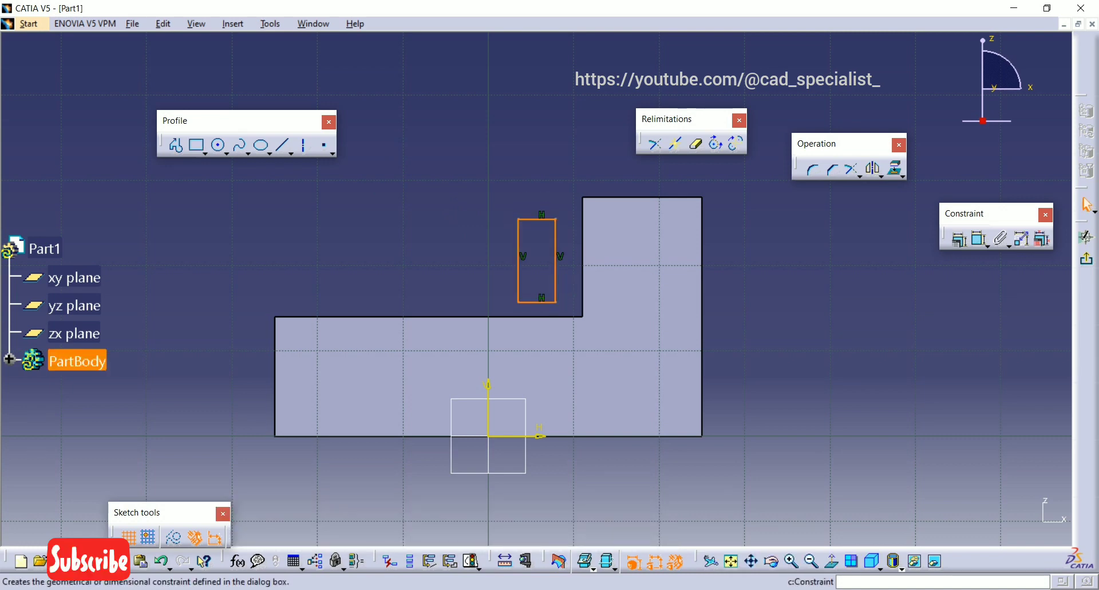
Make the rectangle's right edge coincident with the raised end's inner edge and its bottom edge coincident with the base's top edge.
{"action": "left_click", "coordinate": [980, 239]}
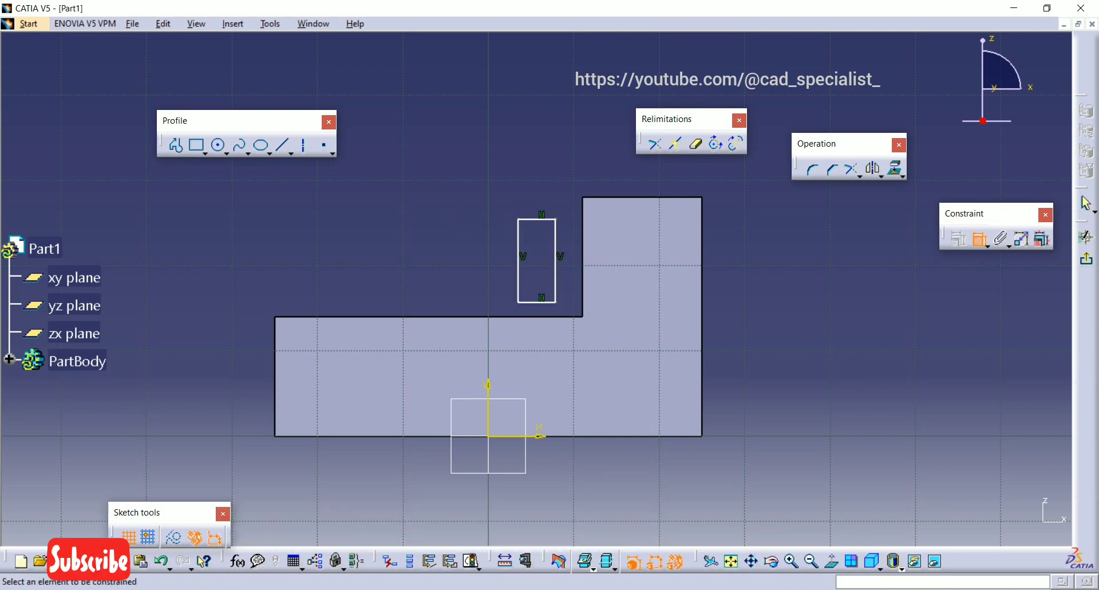
{"action": "left_click", "coordinate": [555, 269]}
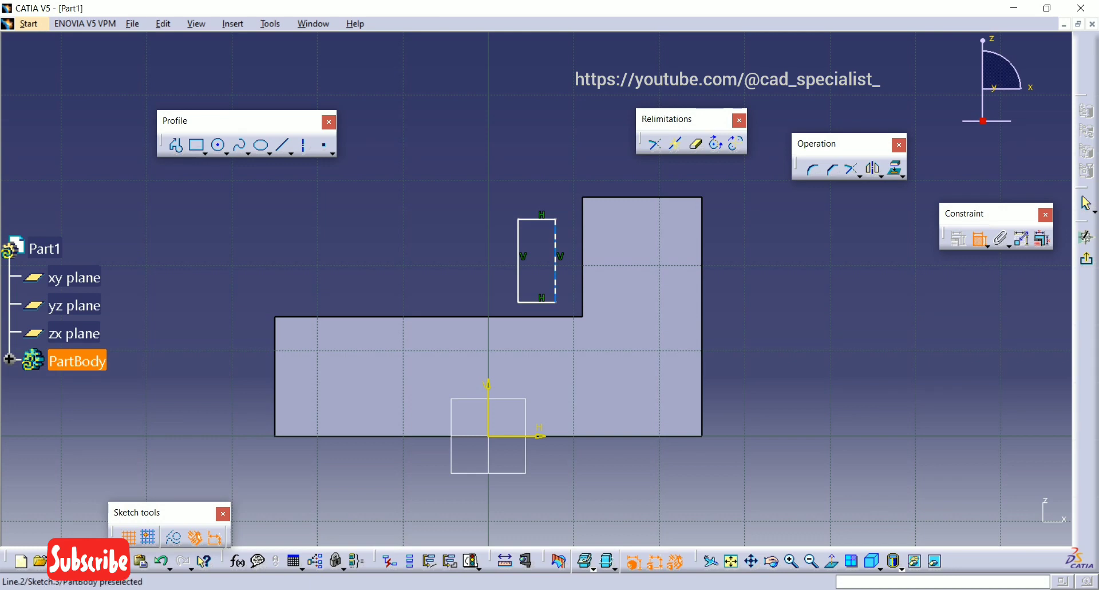
{"action": "right_click", "coordinate": [583, 283]}
{"action": "left_click", "coordinate": [627, 295]}
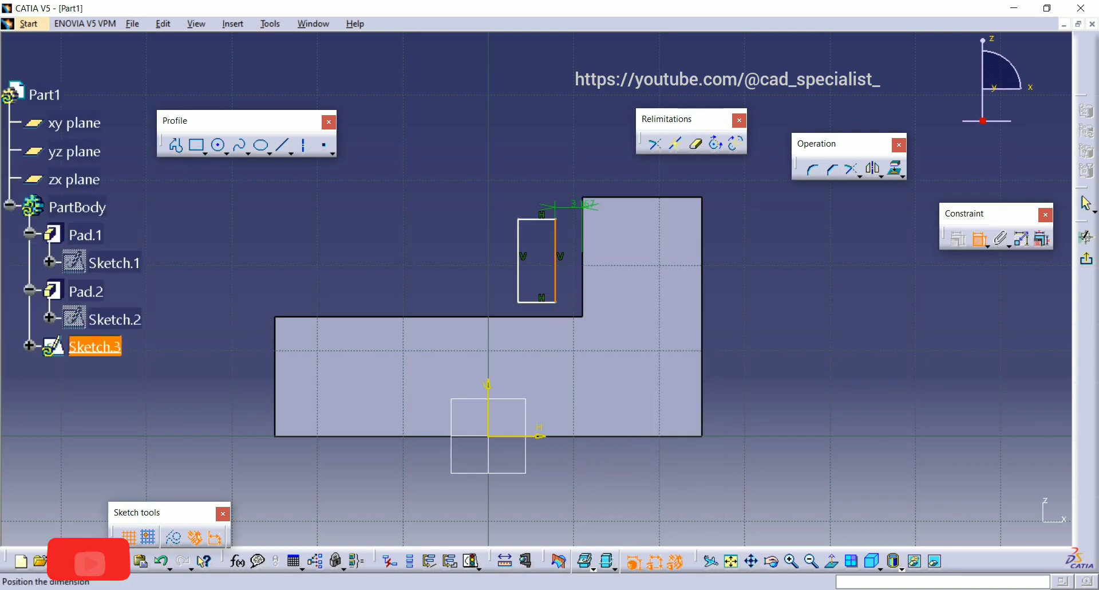
{"action": "right_click", "coordinate": [527, 180]}
{"action": "left_click", "coordinate": [572, 295]}
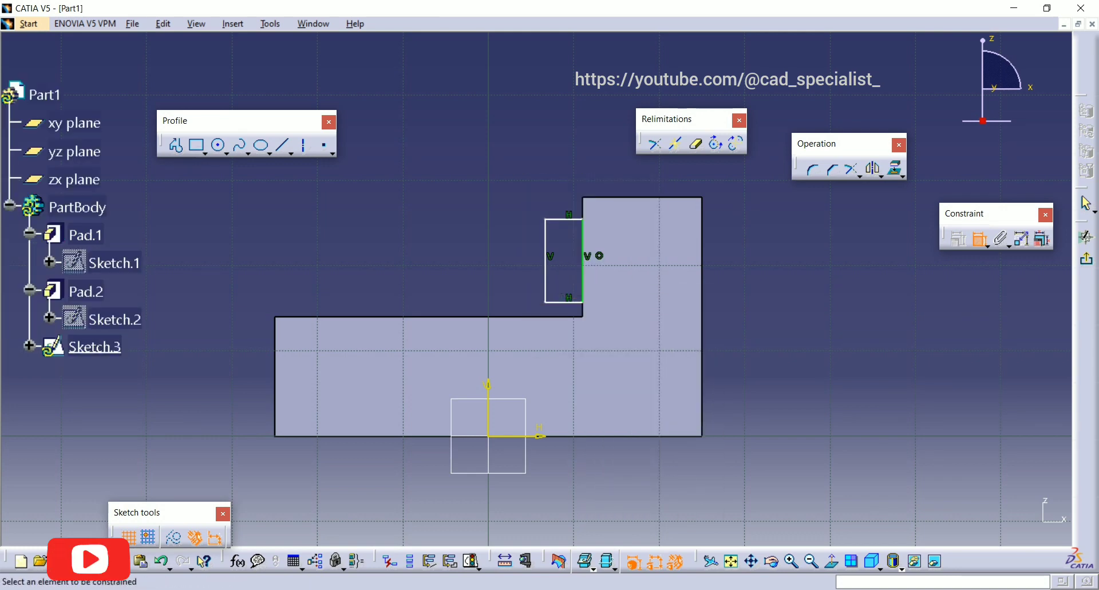
{"action": "left_click", "coordinate": [564, 315]}
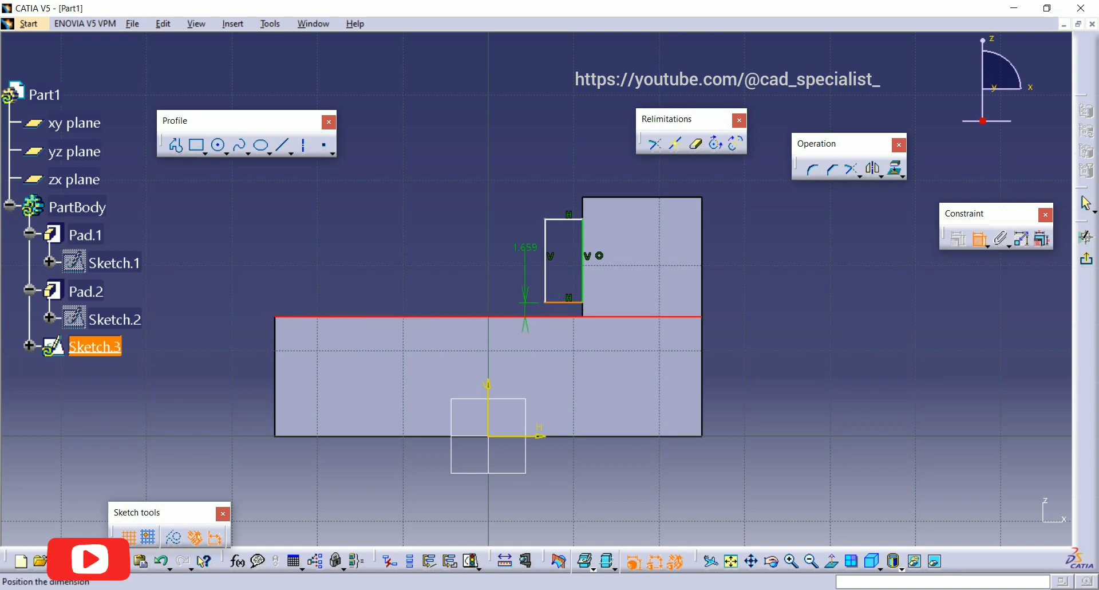
{"action": "right_click", "coordinate": [518, 238]}
{"action": "left_click", "coordinate": [561, 354]}
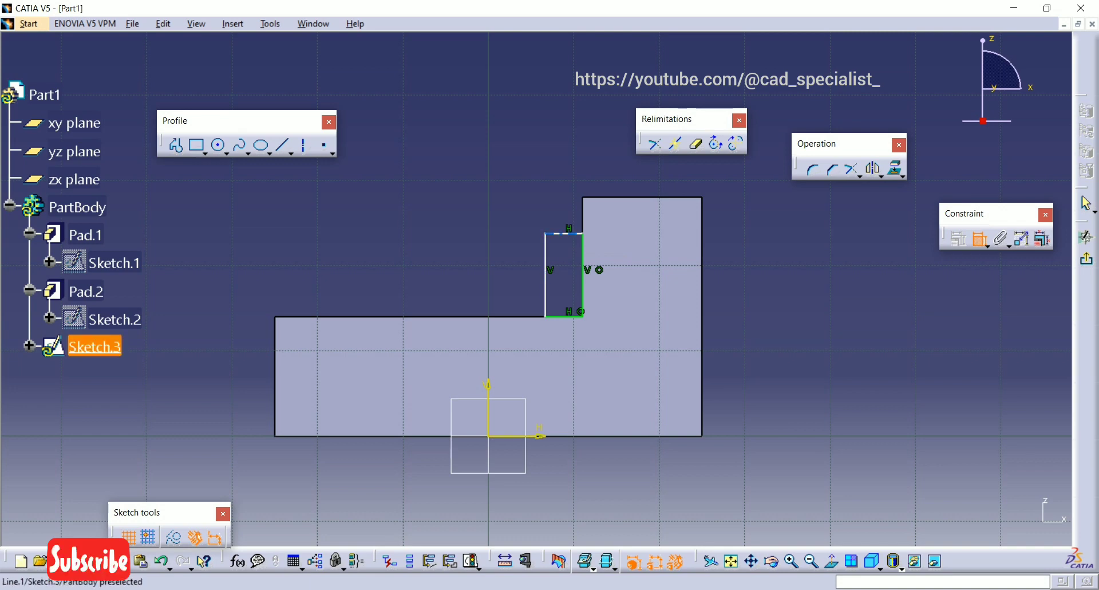
Dimension the corner rectangle's width and height, and set the height to 14 mm.
{"action": "left_click", "coordinate": [564, 233]}
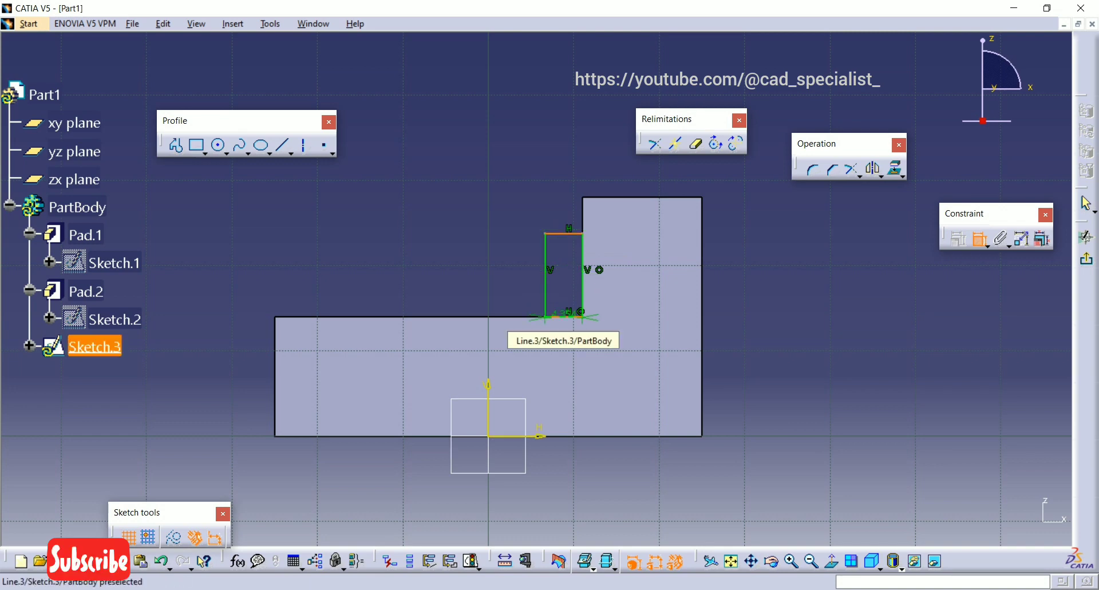
{"action": "left_click", "coordinate": [567, 173]}
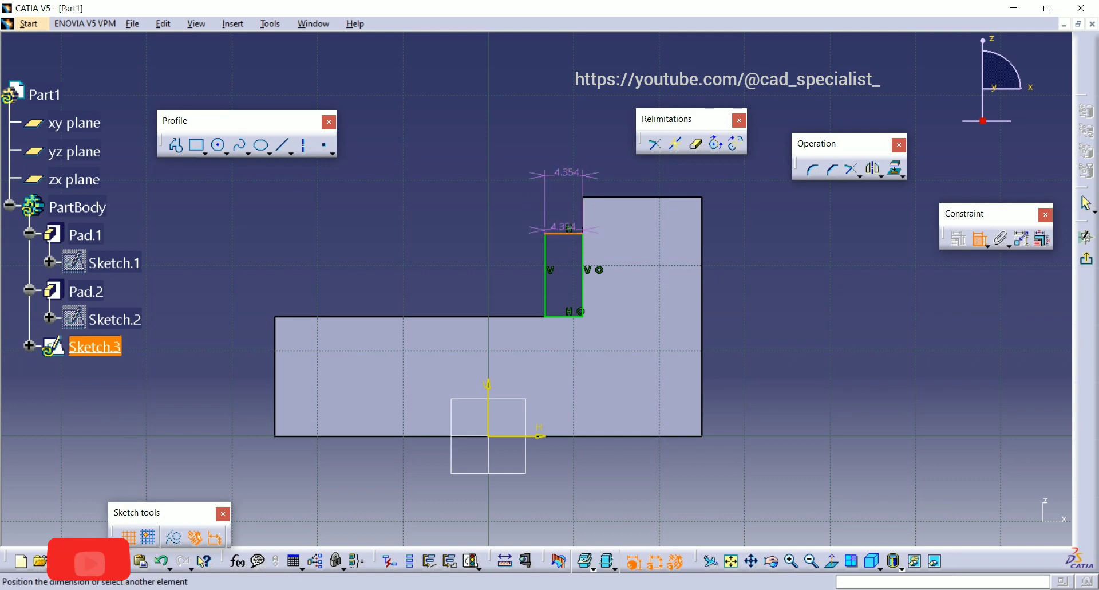
{"action": "left_click", "coordinate": [564, 316]}
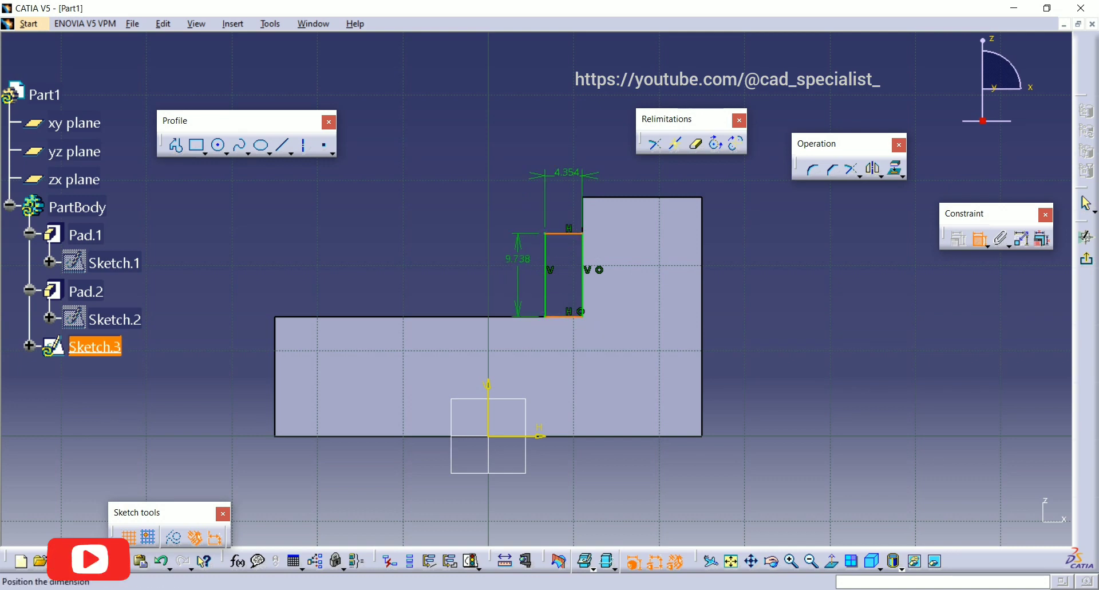
{"action": "left_click", "coordinate": [507, 265]}
{"action": "double_click", "coordinate": [507, 264]}
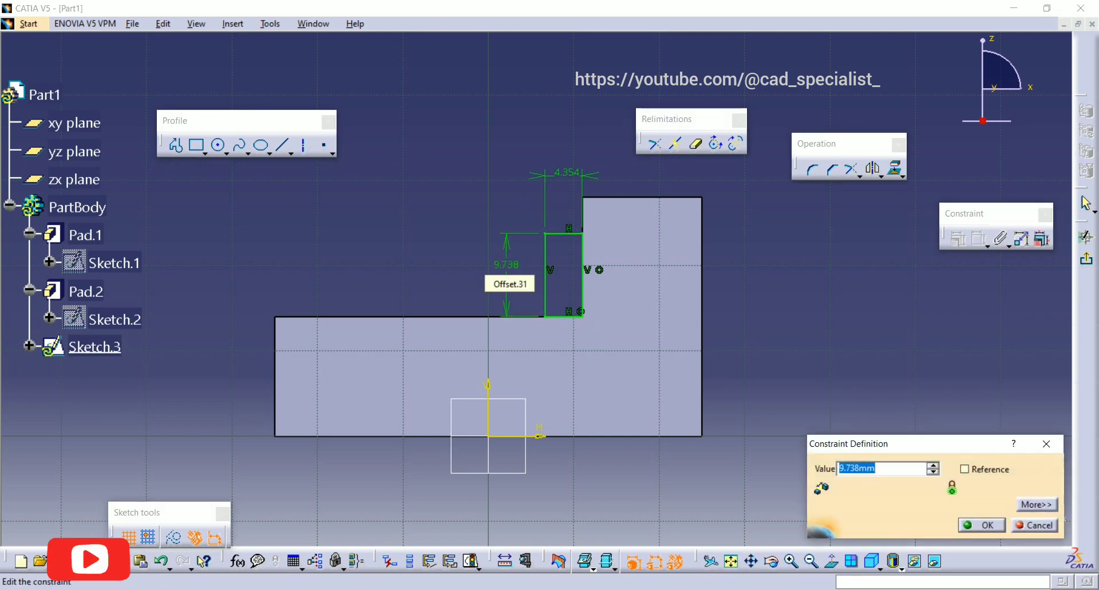
{"action": "type", "text": "14"}
{"action": "key", "text": "Return"}
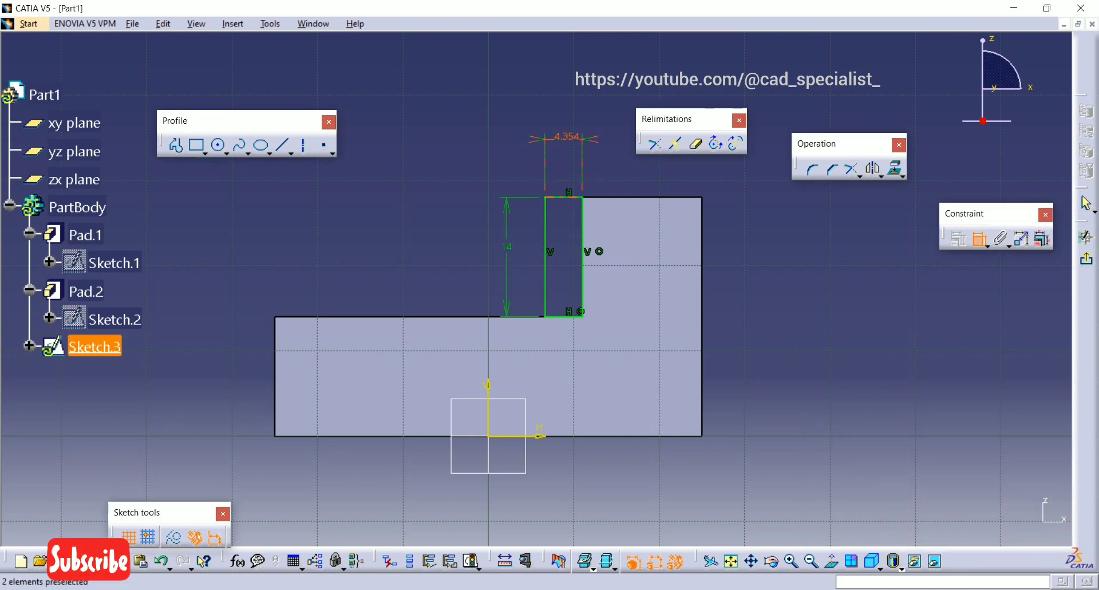
Set the corner rectangle's width to 7 mm and check the small step's dimensions in the reference drawing.
{"action": "double_click", "coordinate": [562, 136]}
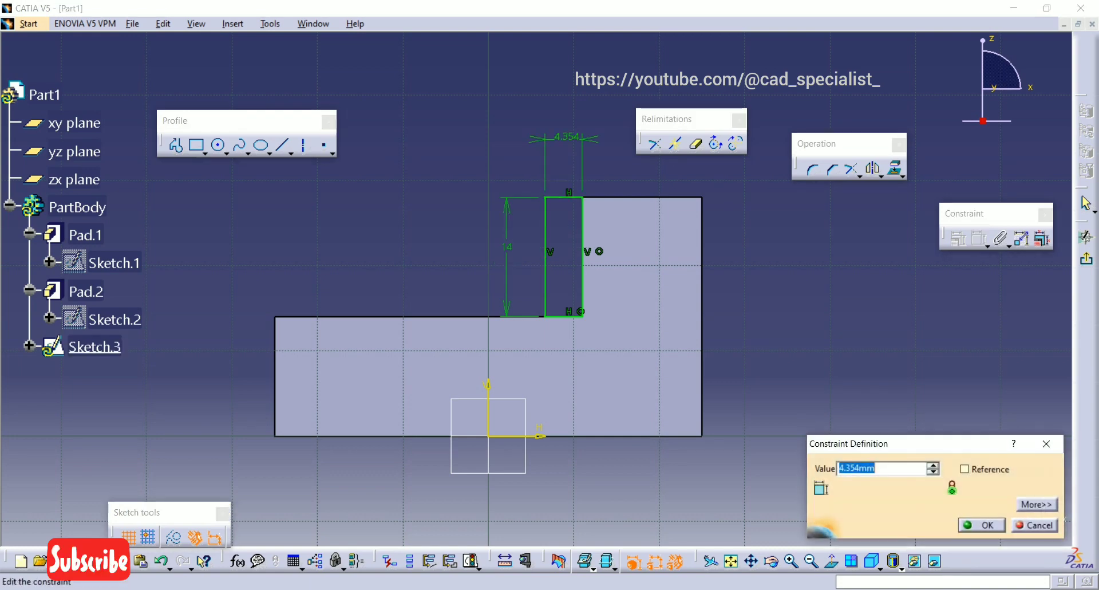
{"action": "type", "text": "7"}
{"action": "key", "text": "Return"}
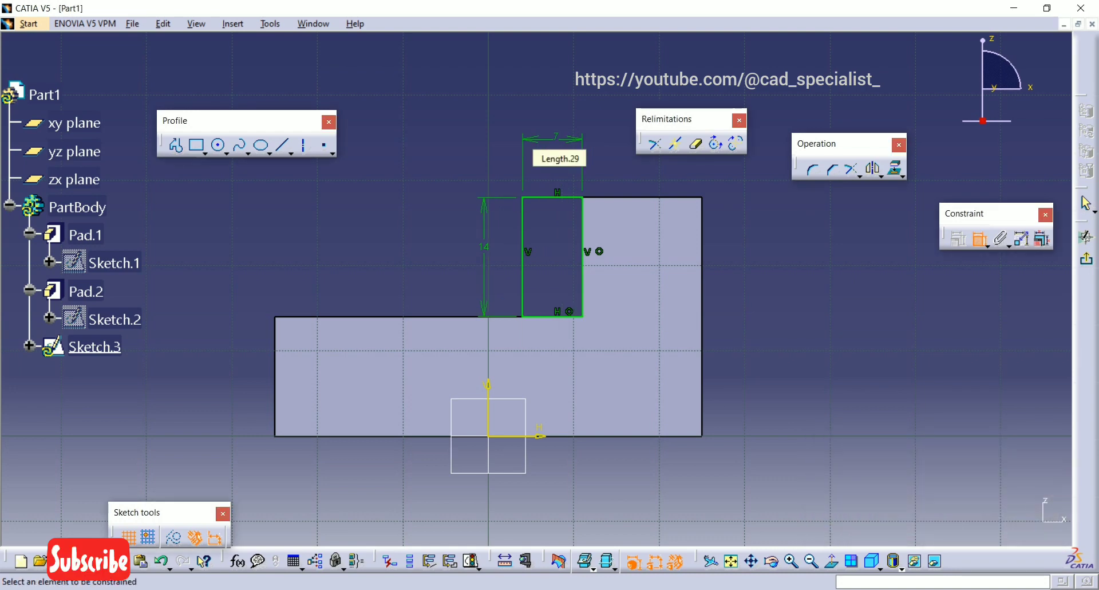
{"action": "key", "text": "alt+Tab"}
{"action": "key", "text": "alt+Tab"}
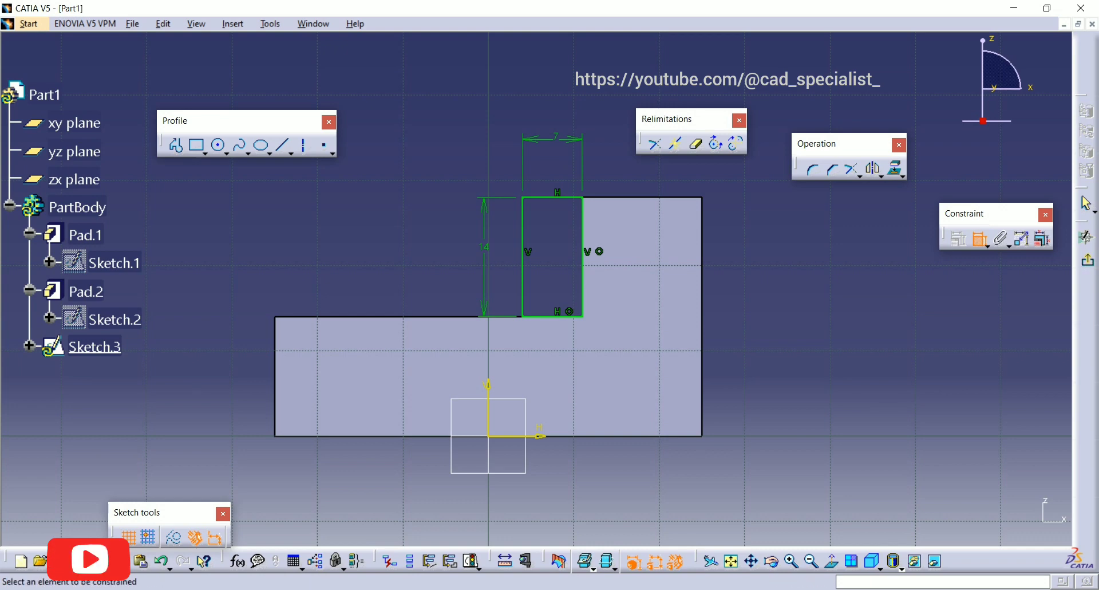
Pad the corner rectangle 14 mm in the reversed direction to form the small step beside the raised end.
{"action": "left_click", "coordinate": [1086, 259]}
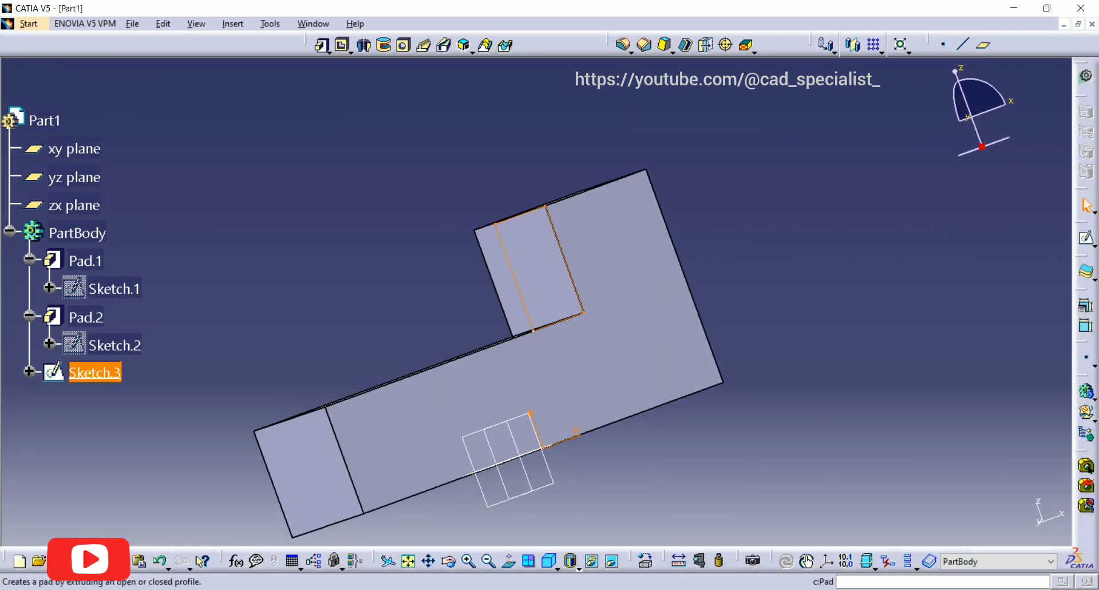
{"action": "left_click", "coordinate": [321, 44]}
{"action": "middle_click_drag", "start_coordinate": [494, 195], "coordinate": [612, 273]}
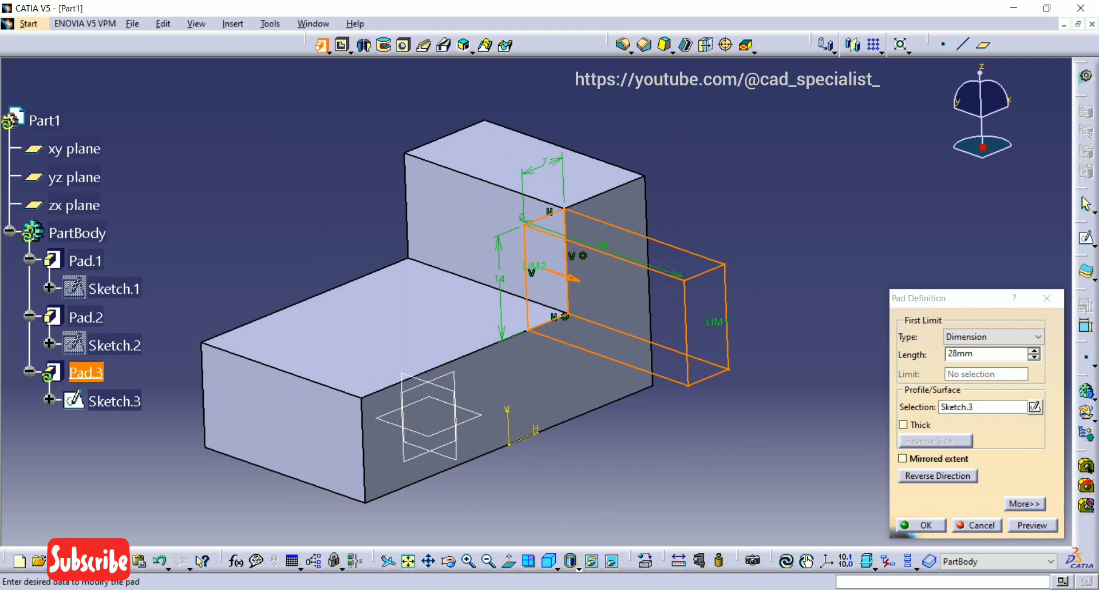
{"action": "left_click", "coordinate": [938, 476]}
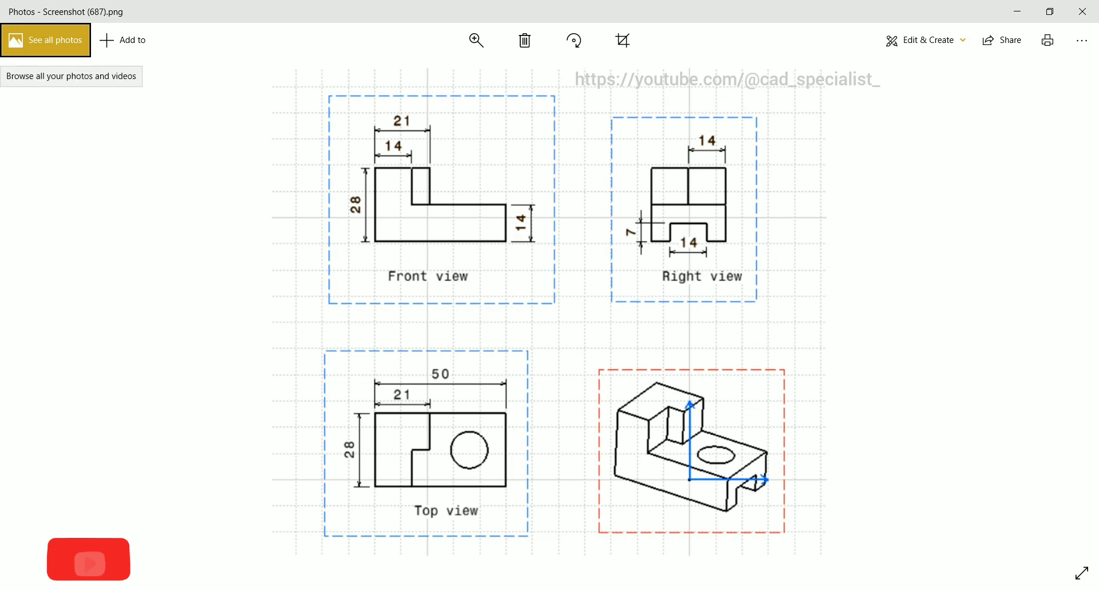
{"action": "key", "text": "Tab"}
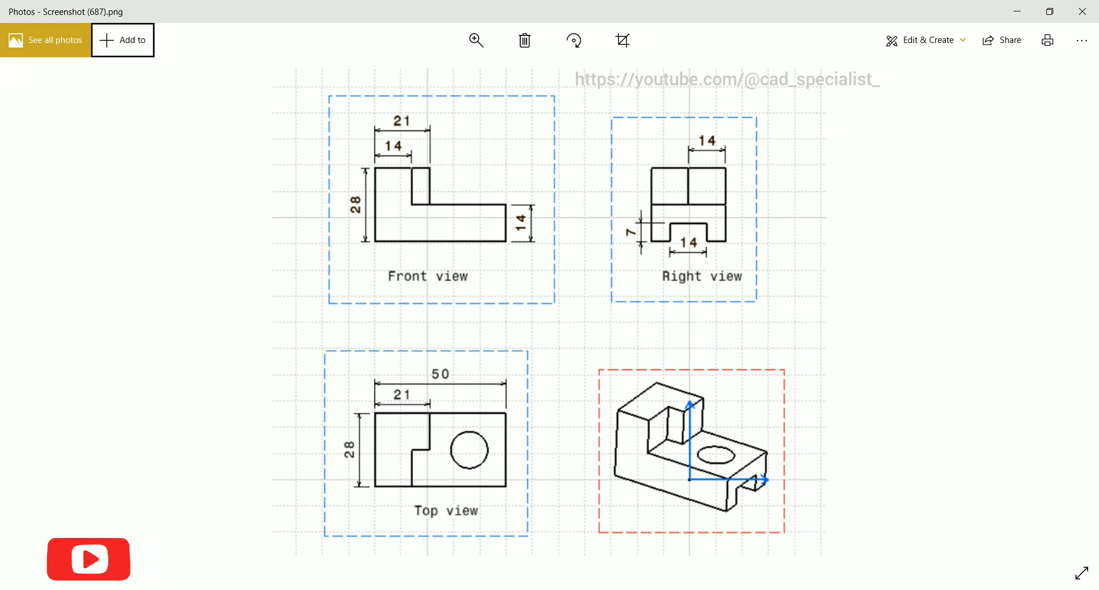
{"action": "key", "text": "alt+Tab"}
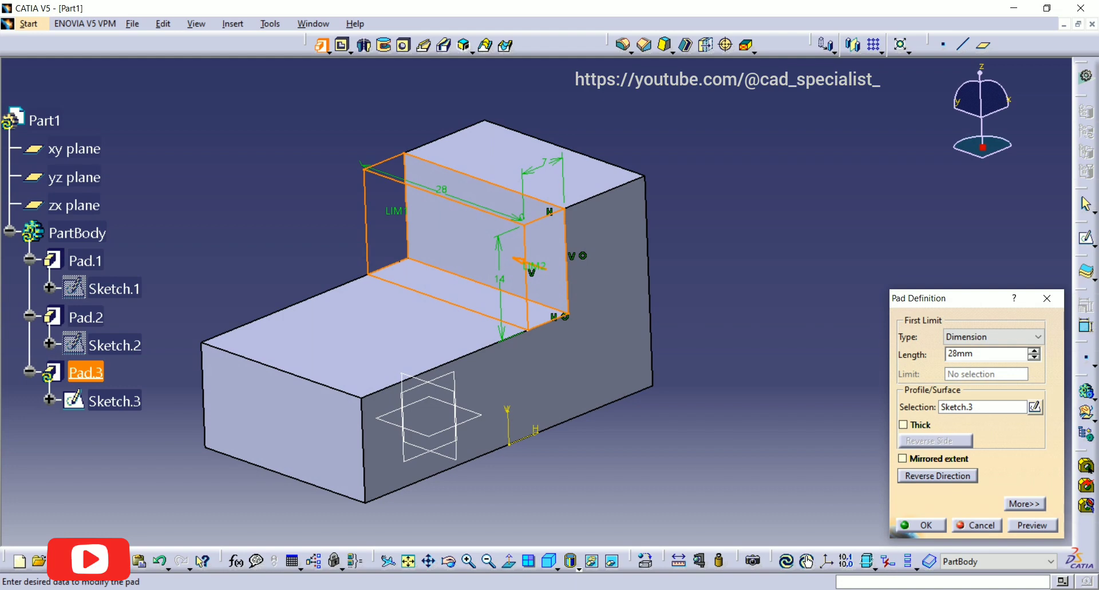
{"action": "double_click", "coordinate": [959, 354]}
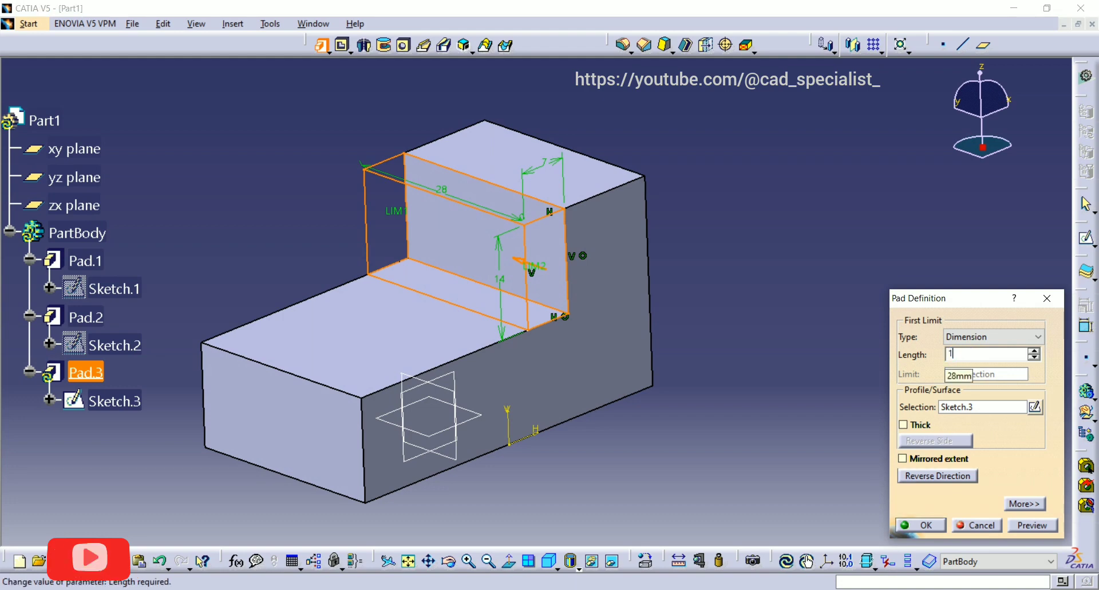
{"action": "type", "text": "14"}
{"action": "key", "text": "Return"}
{"action": "left_click", "coordinate": [375, 220]}
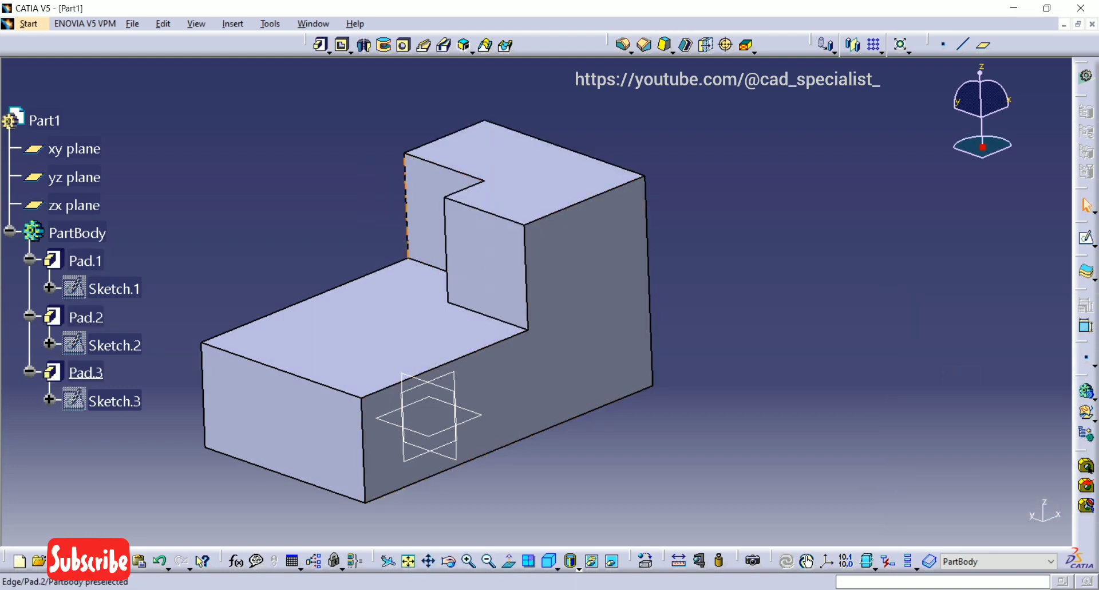
Start a hole on the top face of the low base and open its positioning sketch.
{"action": "middle_click_drag", "start_coordinate": [303, 257], "coordinate": [314, 309]}
{"action": "middle_click_drag", "start_coordinate": [332, 344], "coordinate": [354, 367]}
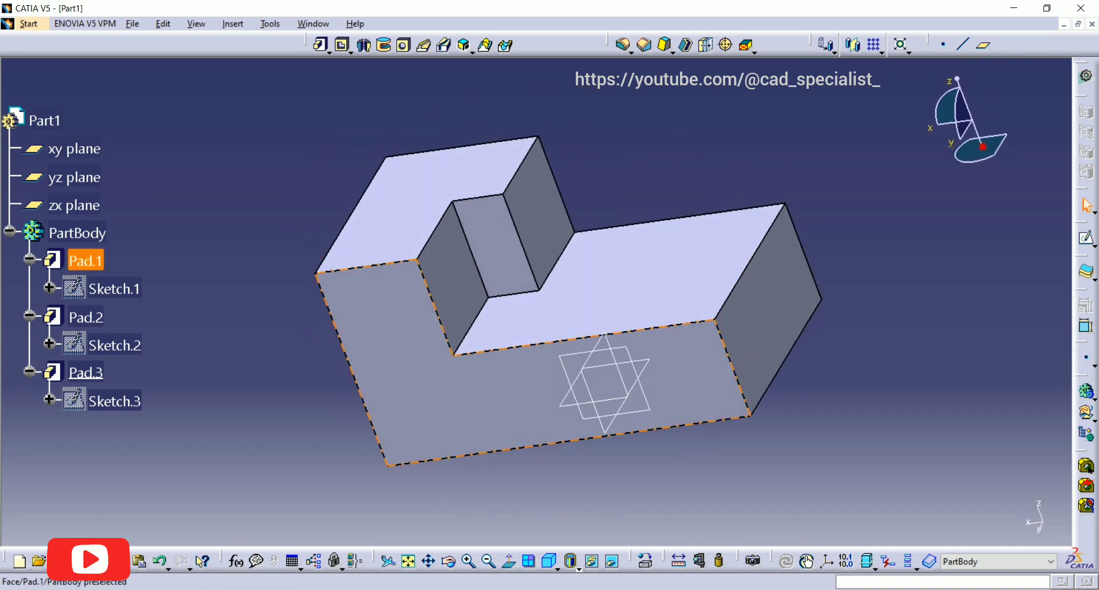
{"action": "middle_click_drag", "start_coordinate": [421, 376], "coordinate": [421, 376]}
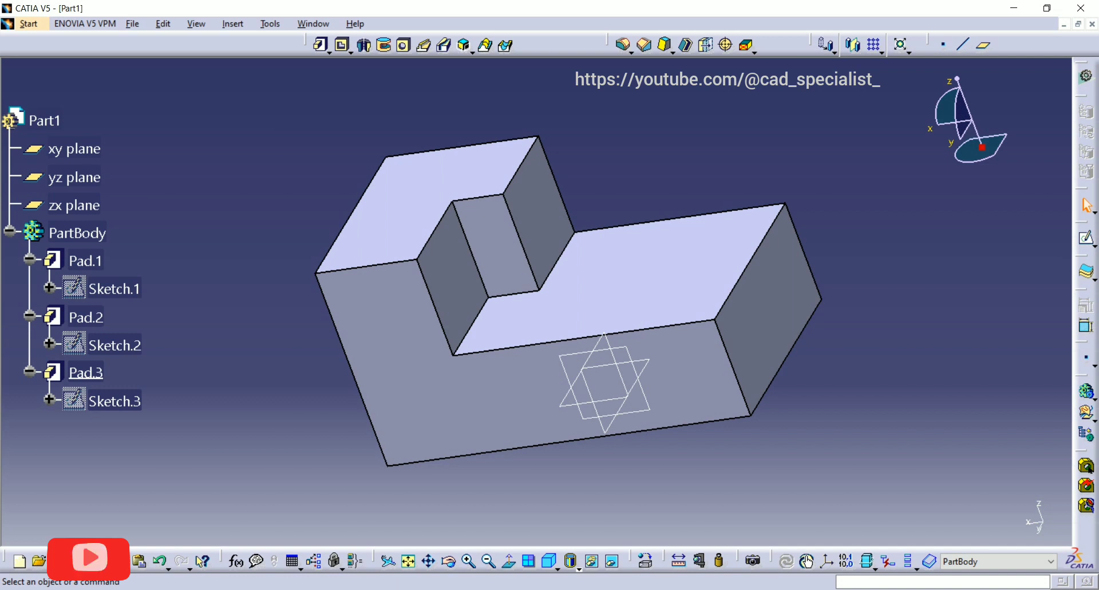
{"action": "left_click", "coordinate": [408, 561]}
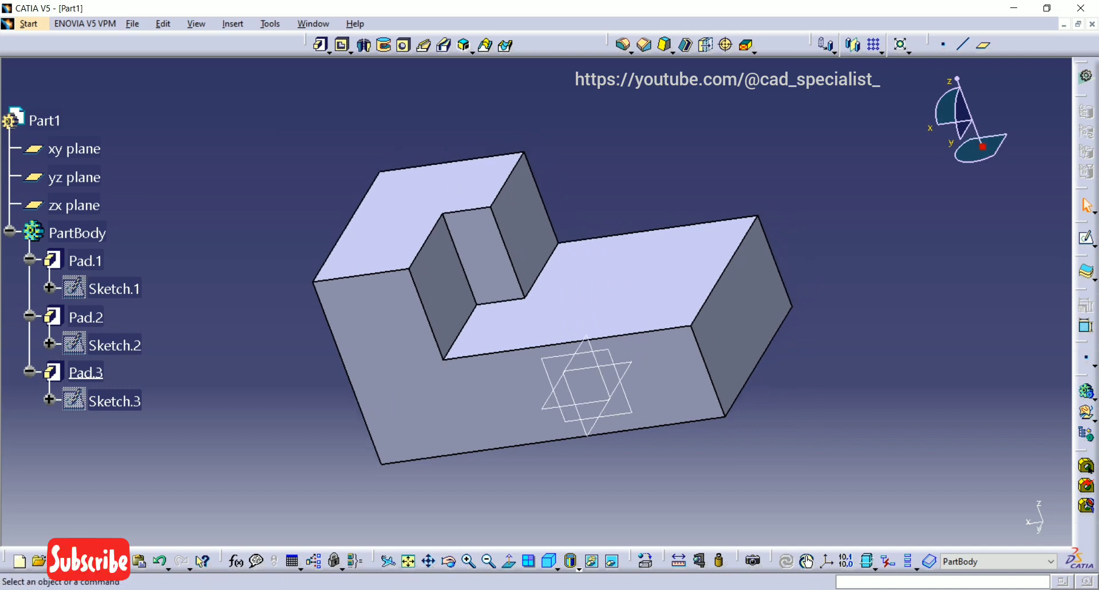
{"action": "middle_click_drag", "start_coordinate": [320, 266], "coordinate": [341, 210]}
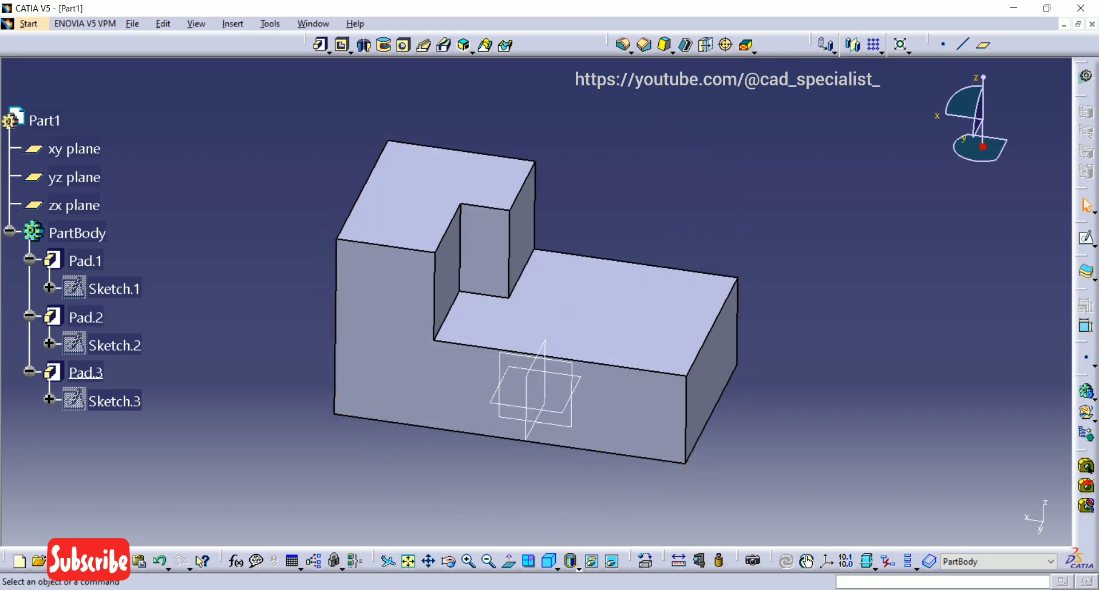
{"action": "scroll", "coordinate": [73, 258], "scroll_direction": "down", "scroll_amount": 1, "text": "ctrl"}
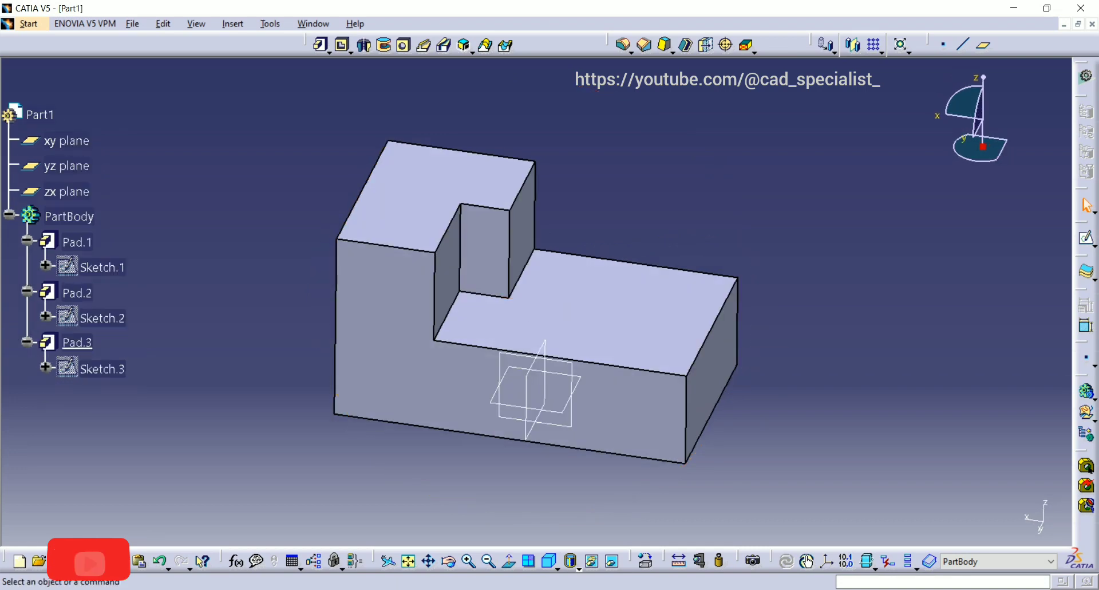
{"action": "mouse_move", "coordinate": [346, 219]}
{"action": "middle_mouse_down"}
{"action": "mouse_move", "coordinate": [330, 276]}
{"action": "mouse_move", "coordinate": [368, 179]}
{"action": "mouse_move", "coordinate": [417, 131]}
{"action": "mouse_move", "coordinate": [349, 212]}
{"action": "middle_mouse_up"}
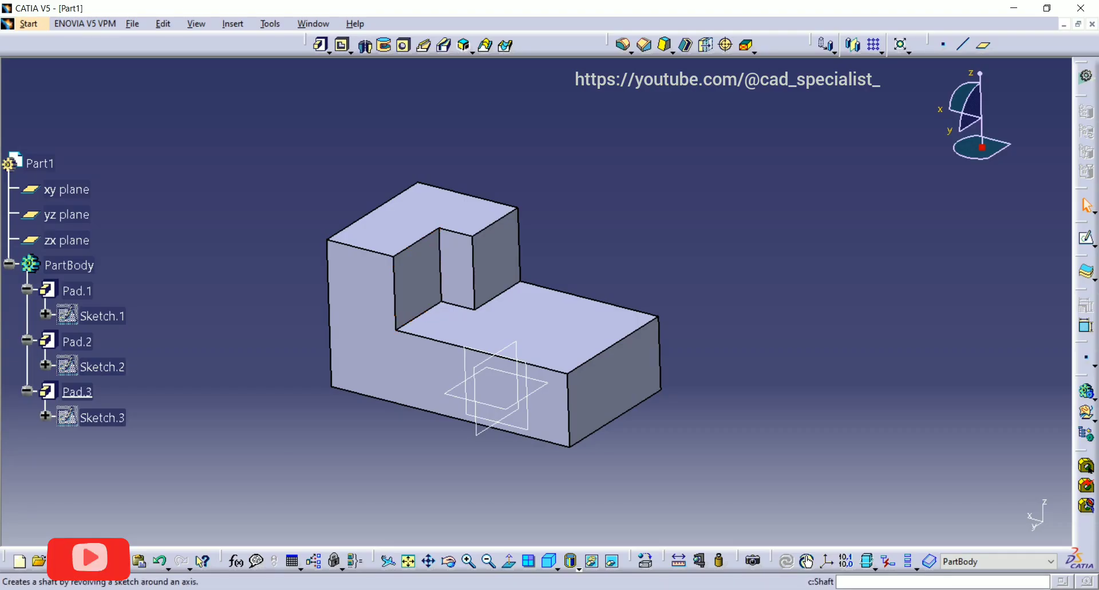
{"action": "left_click", "coordinate": [404, 44]}
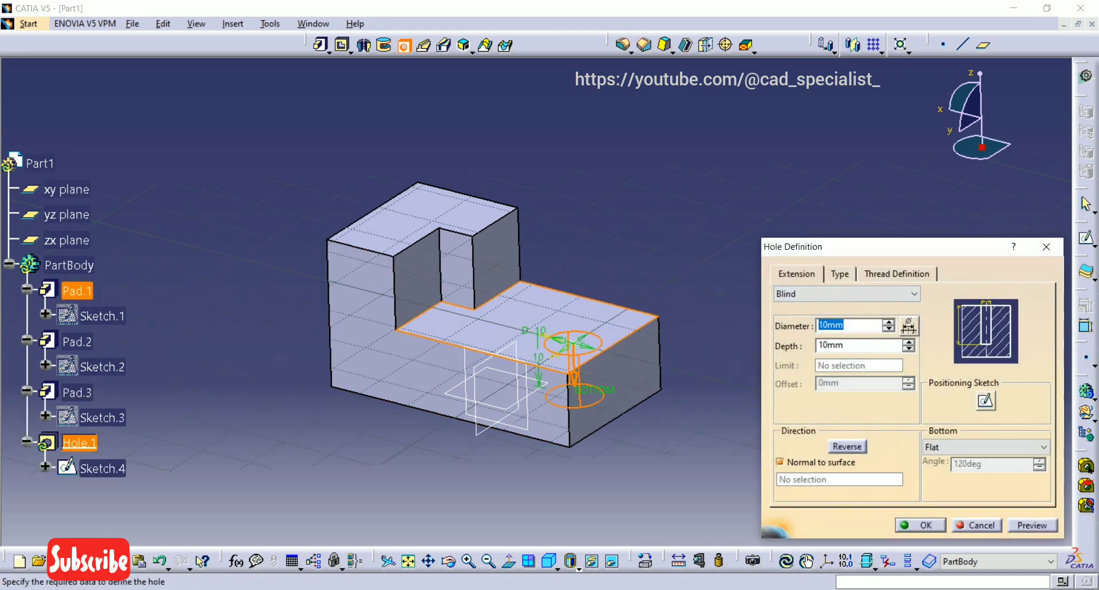
{"action": "left_click", "coordinate": [985, 400]}
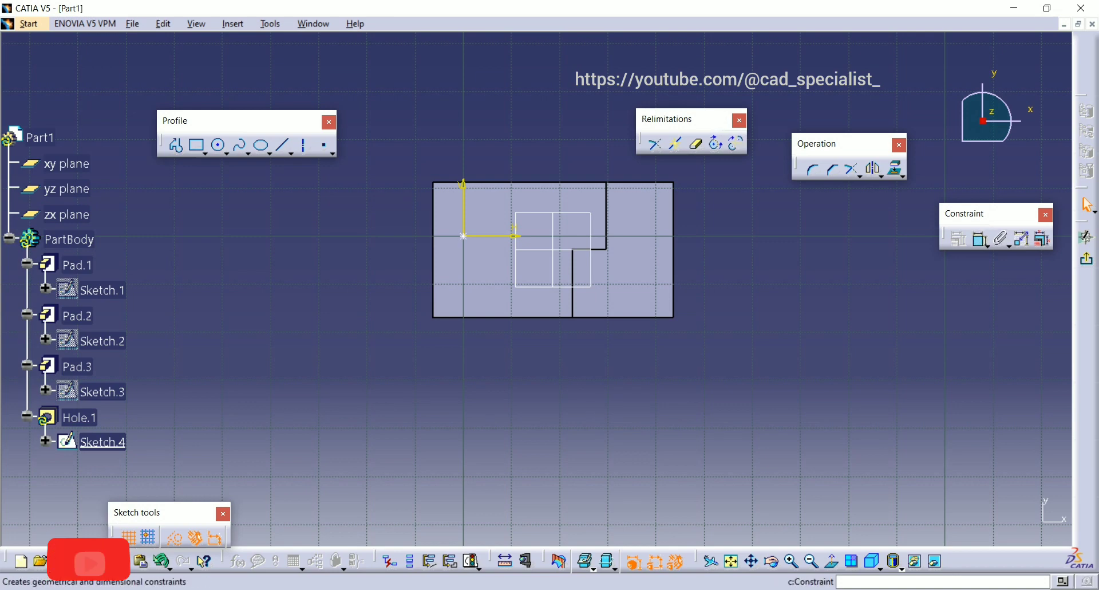
Dimension the hole centre's distances from the base's free end edge and from the long edge opposite the small step.
{"action": "left_click", "coordinate": [980, 238]}
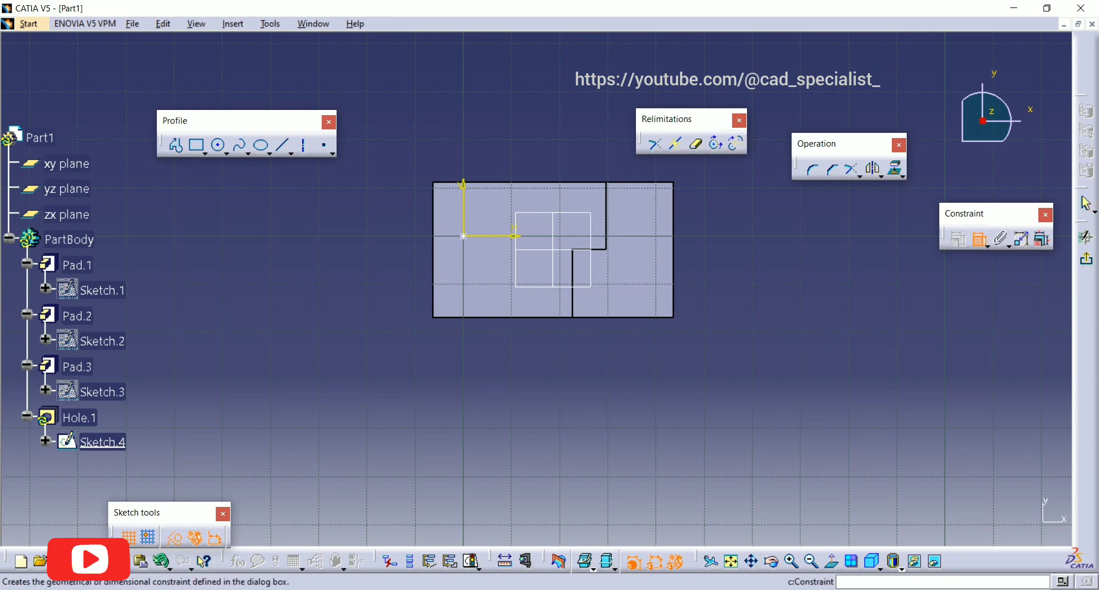
{"action": "middle_click_drag", "start_coordinate": [570, 255], "coordinate": [570, 220]}
{"action": "middle_click_drag", "start_coordinate": [536, 289], "coordinate": [546, 414]}
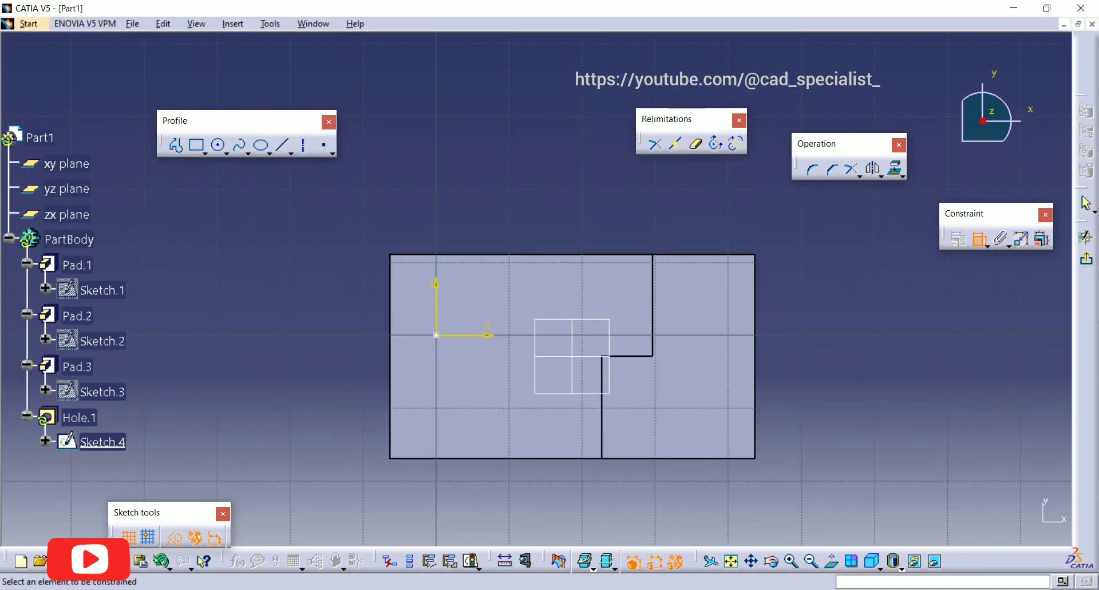
{"action": "left_click", "coordinate": [436, 334]}
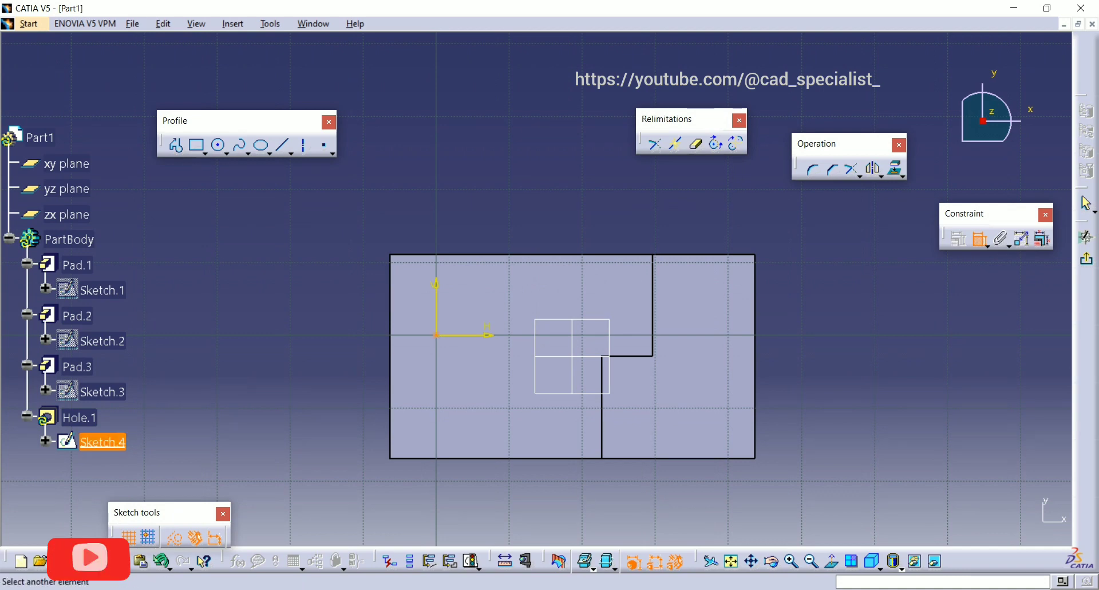
{"action": "left_click", "coordinate": [390, 324]}
{"action": "left_click", "coordinate": [424, 193]}
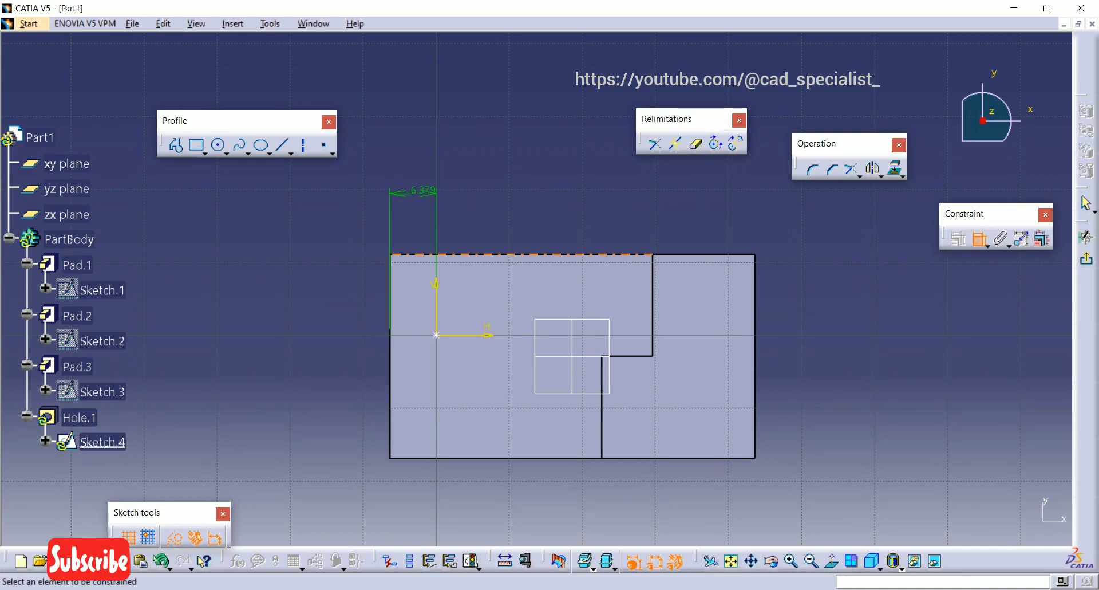
{"action": "left_click", "coordinate": [449, 254]}
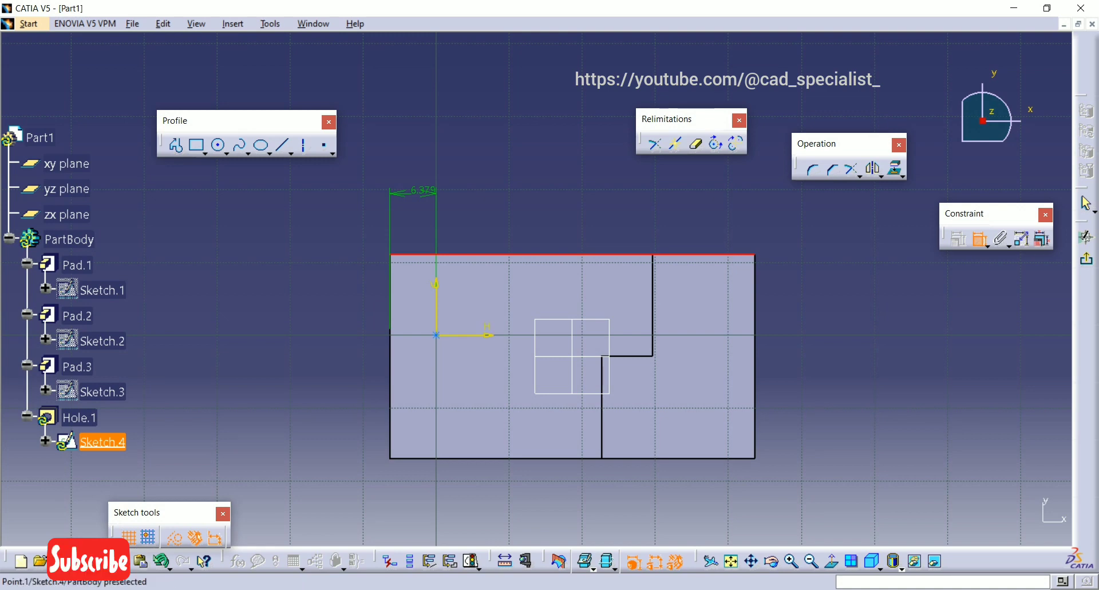
{"action": "left_click", "coordinate": [436, 335]}
{"action": "left_click", "coordinate": [336, 314]}
Set both hole-centre distances to 14 mm and finish the positioning sketch.
{"action": "double_click", "coordinate": [336, 314]}
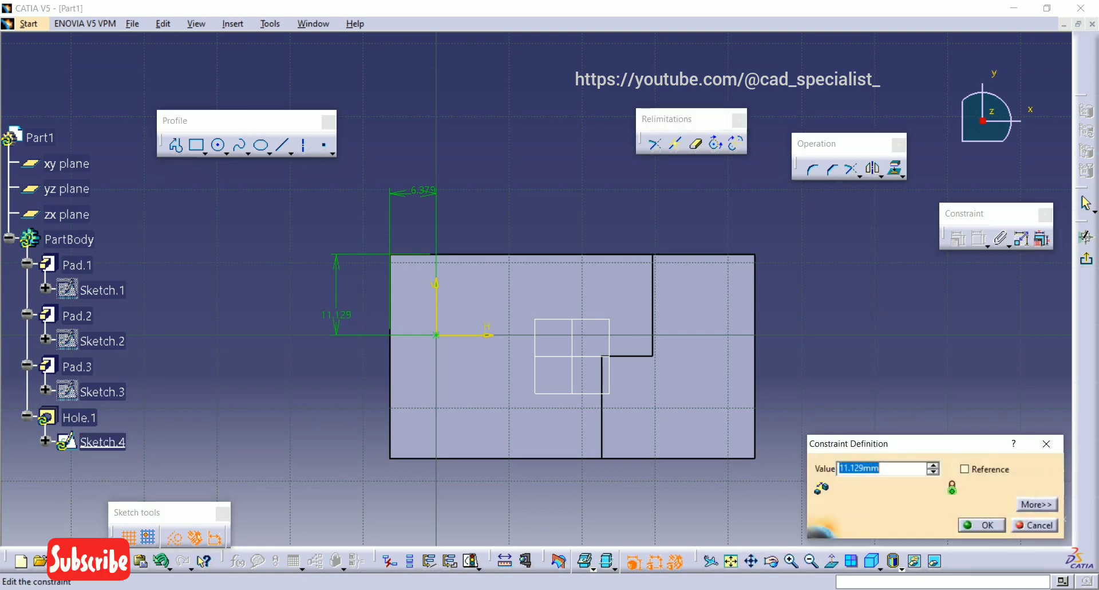
{"action": "type", "text": "14"}
{"action": "key", "text": "Return"}
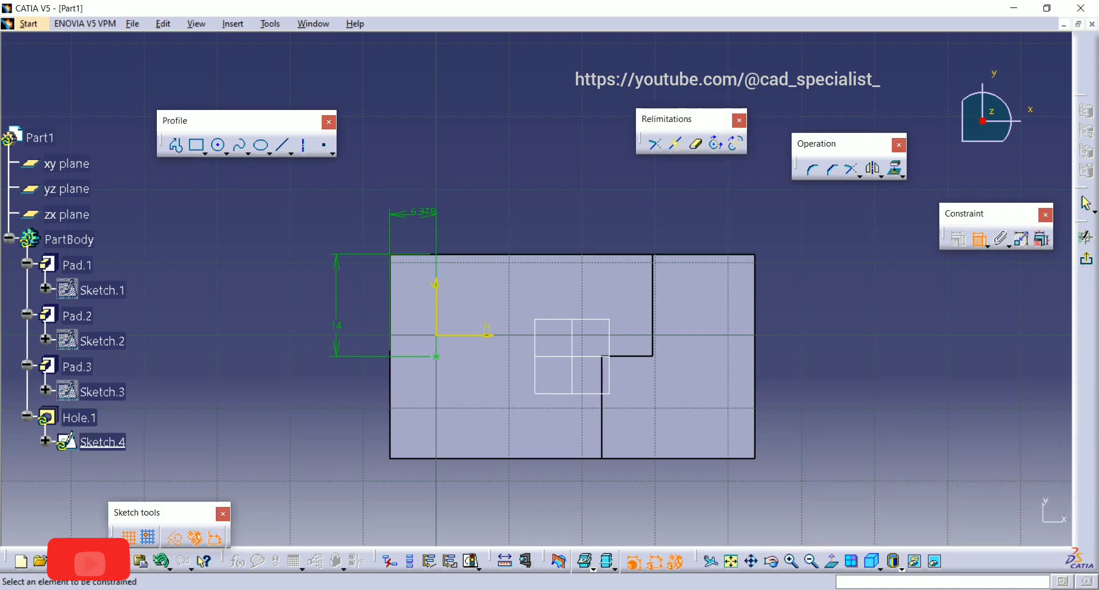
{"action": "double_click", "coordinate": [418, 213]}
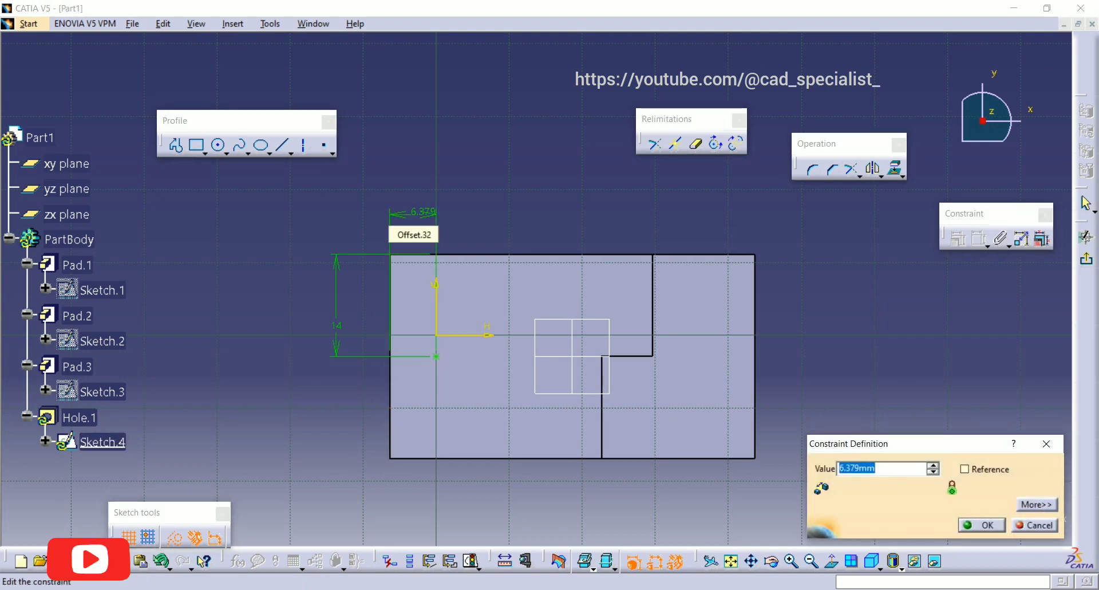
{"action": "type", "text": "14"}
{"action": "key", "text": "Return"}
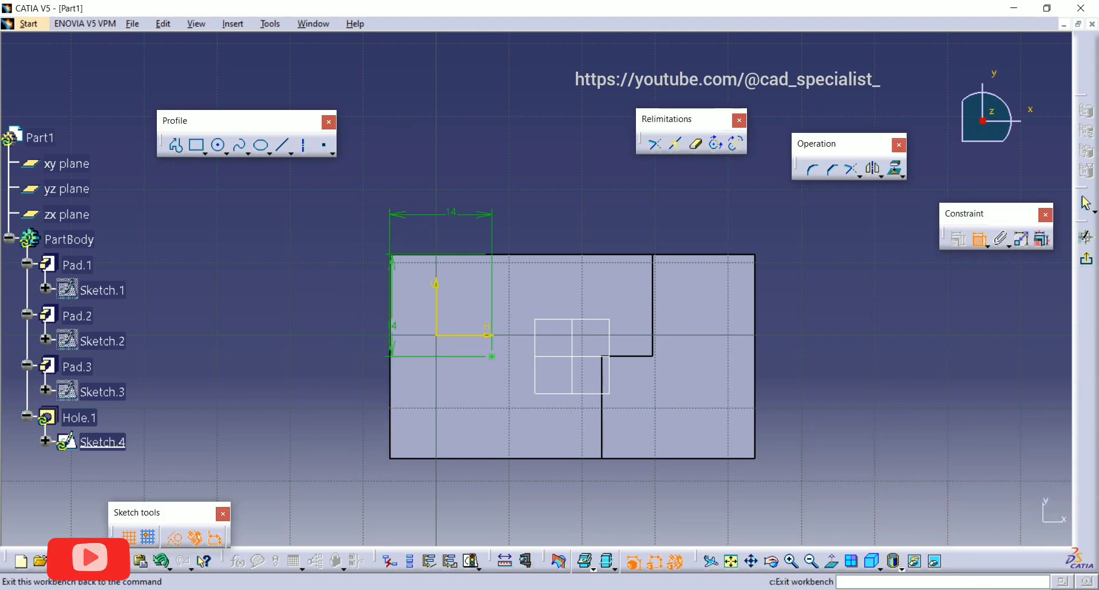
{"action": "left_click", "coordinate": [1086, 259]}
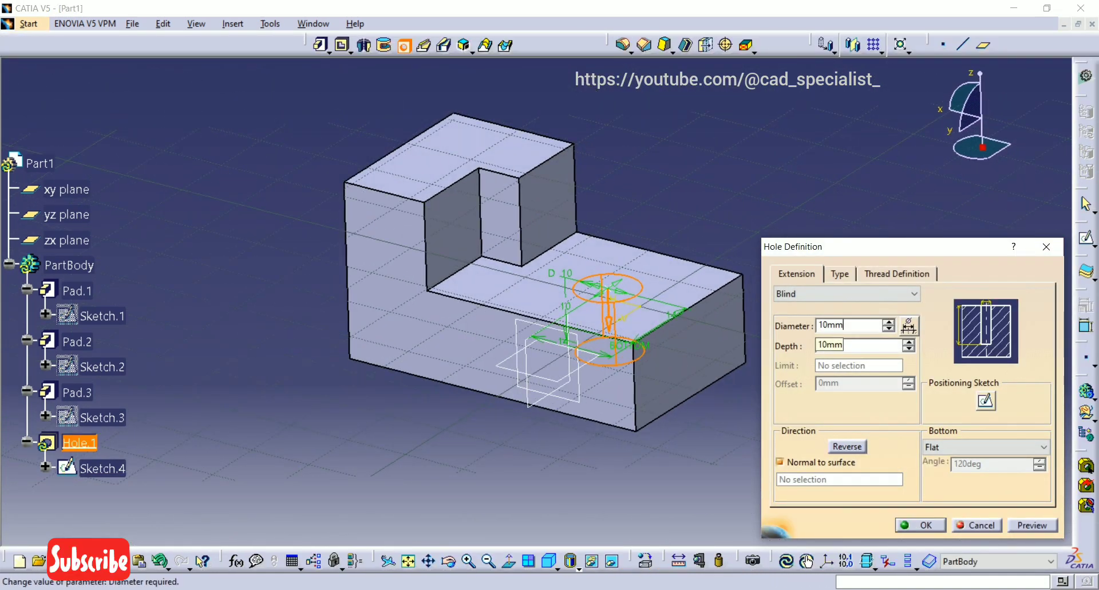
Set the hole's diameter to 14 mm and its extension to Up To Next, and create the hole.
{"action": "key", "text": "Return"}
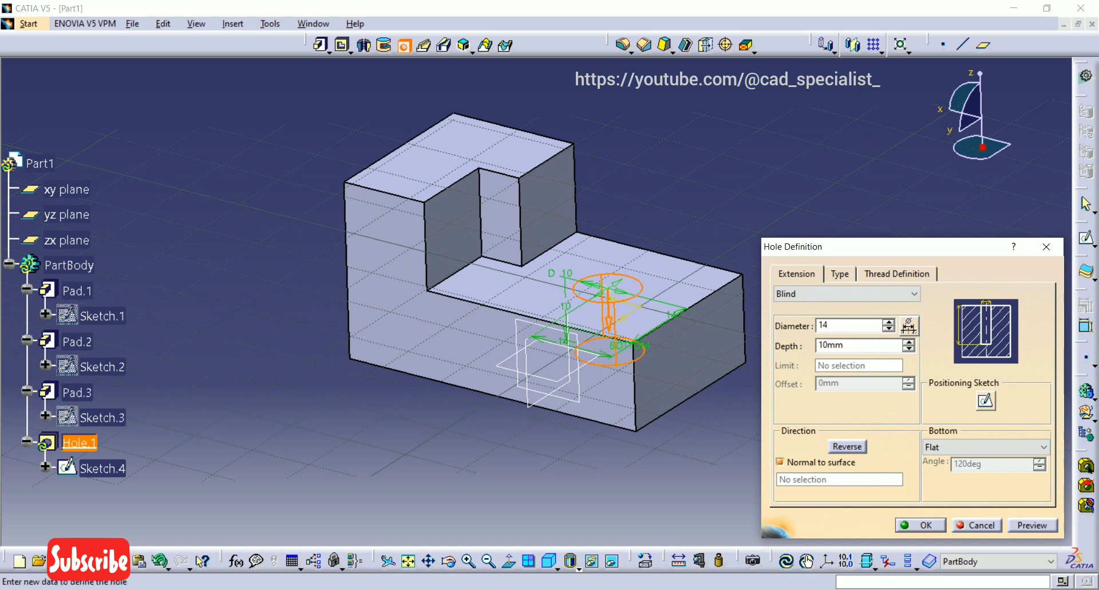
{"action": "left_click", "coordinate": [847, 294]}
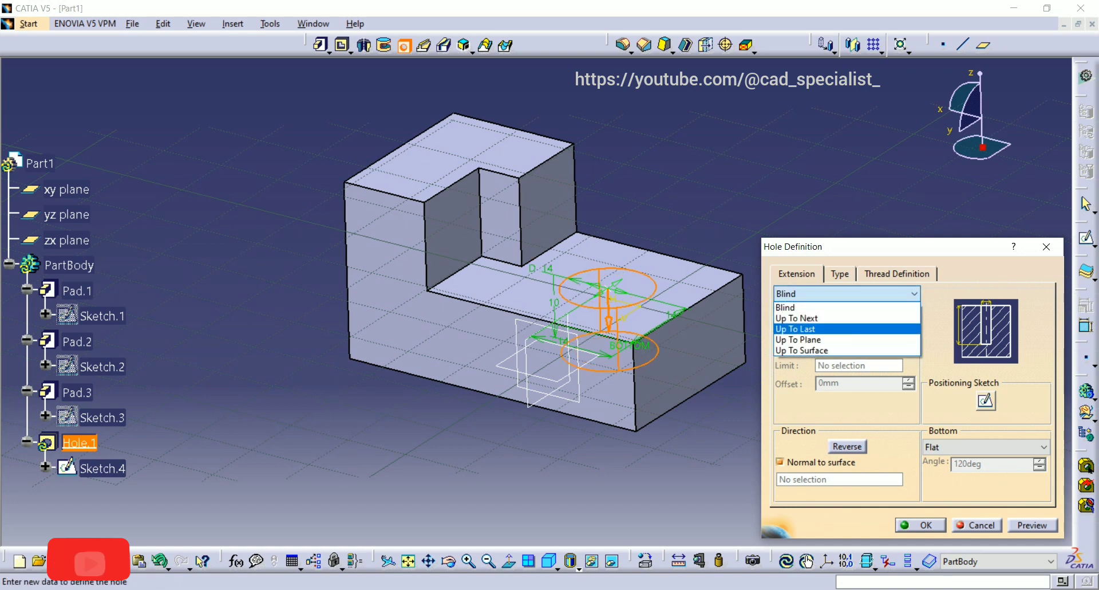
{"action": "left_click", "coordinate": [797, 319]}
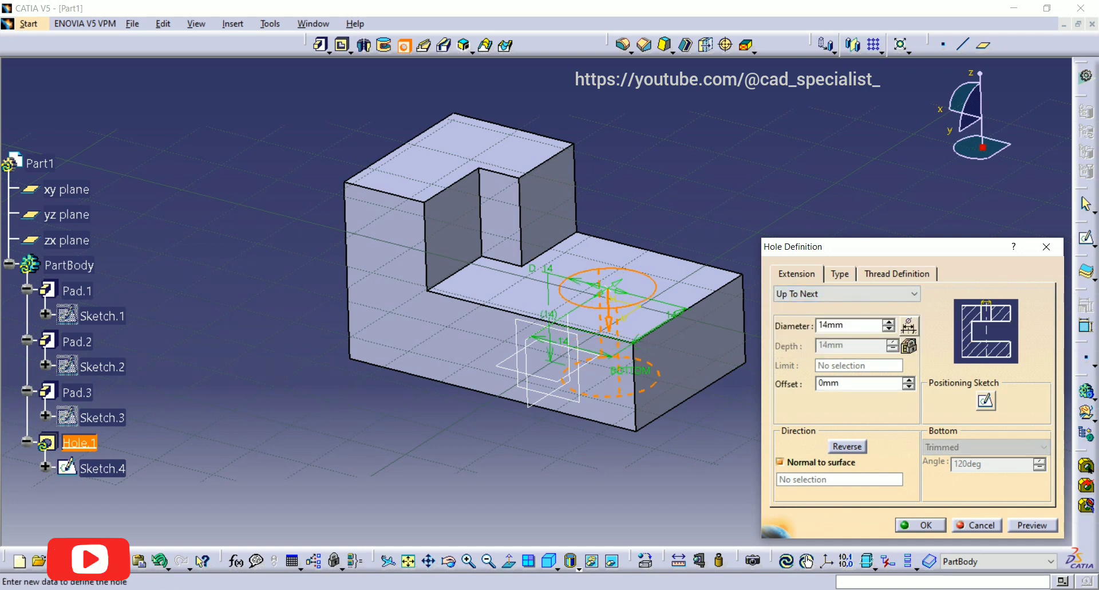
{"action": "left_click", "coordinate": [920, 524]}
{"action": "left_click", "coordinate": [919, 518]}
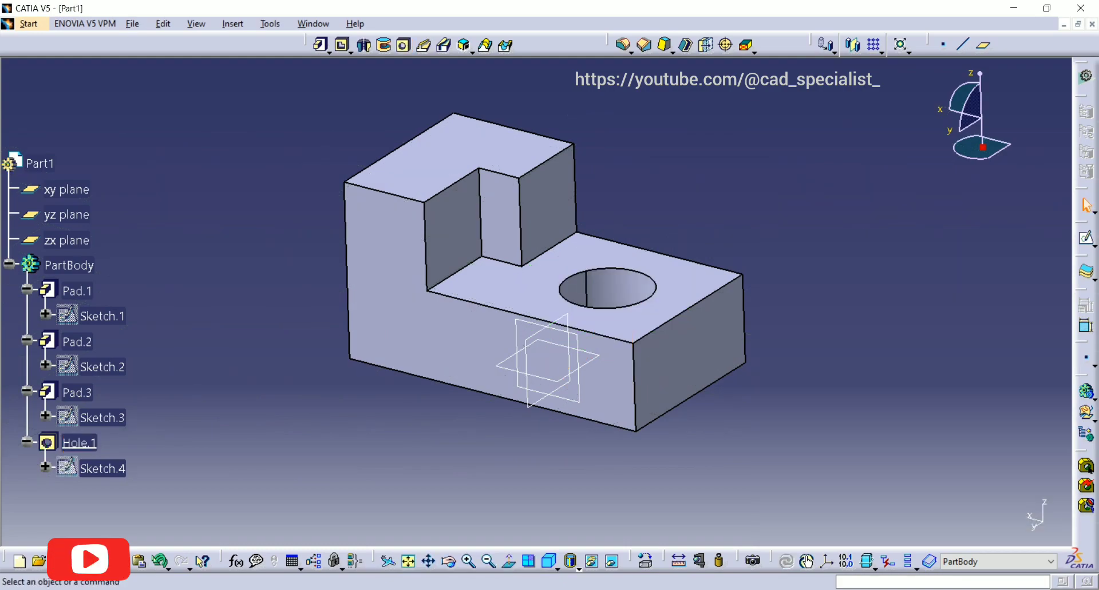
Compare the model with the reference drawing, examining the slot under the base in the right view.
{"action": "key", "text": "alt+Tab"}
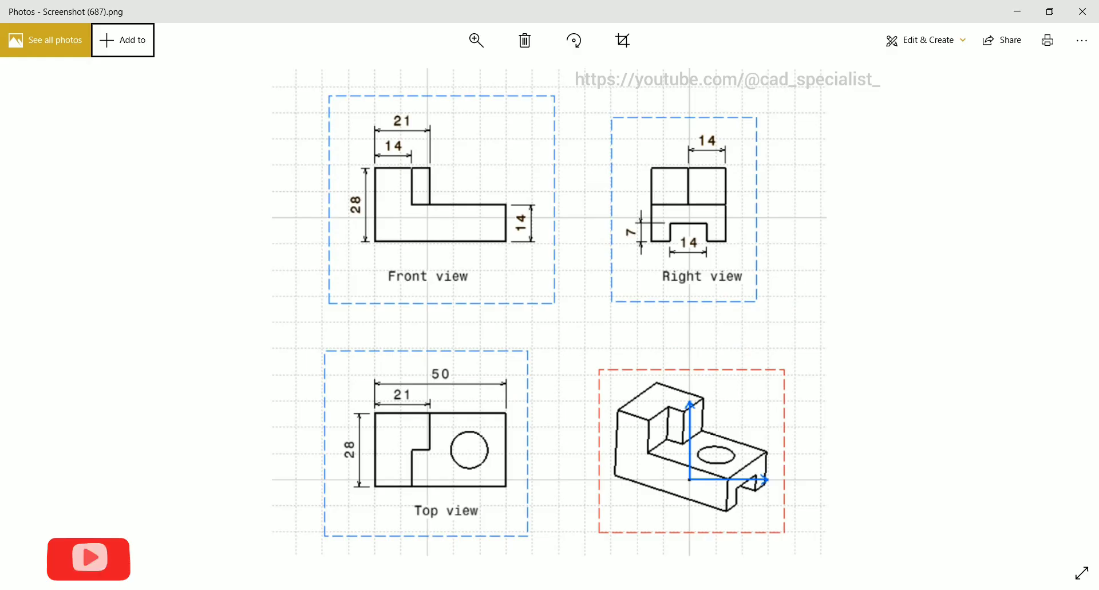
{"action": "key", "text": "alt+Tab"}
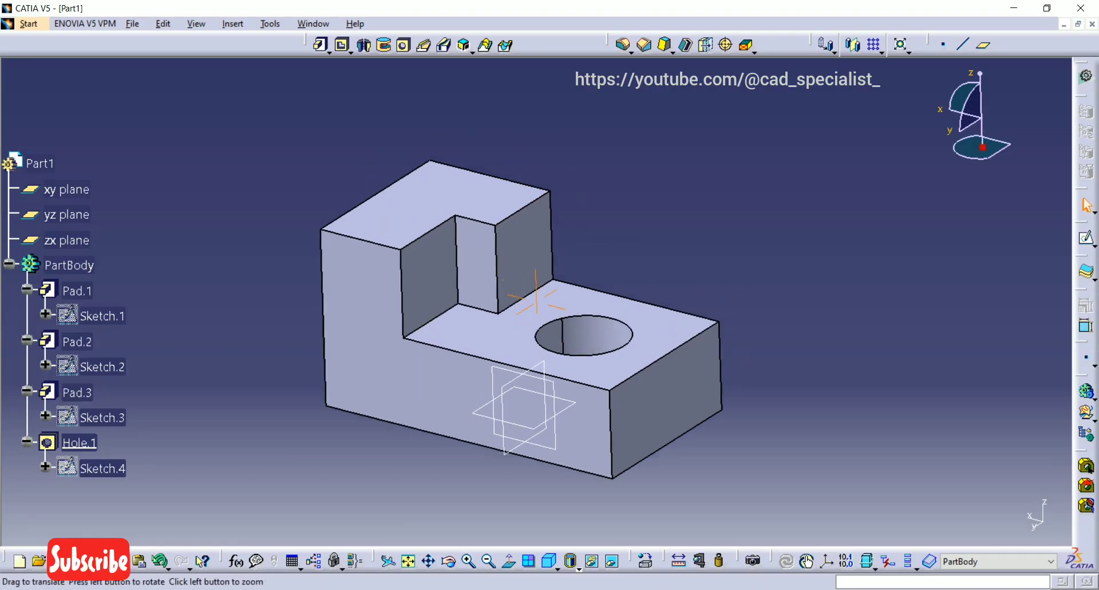
{"action": "middle_click_drag", "start_coordinate": [536, 295], "coordinate": [587, 231]}
{"action": "middle_click_drag", "start_coordinate": [319, 289], "coordinate": [350, 358]}
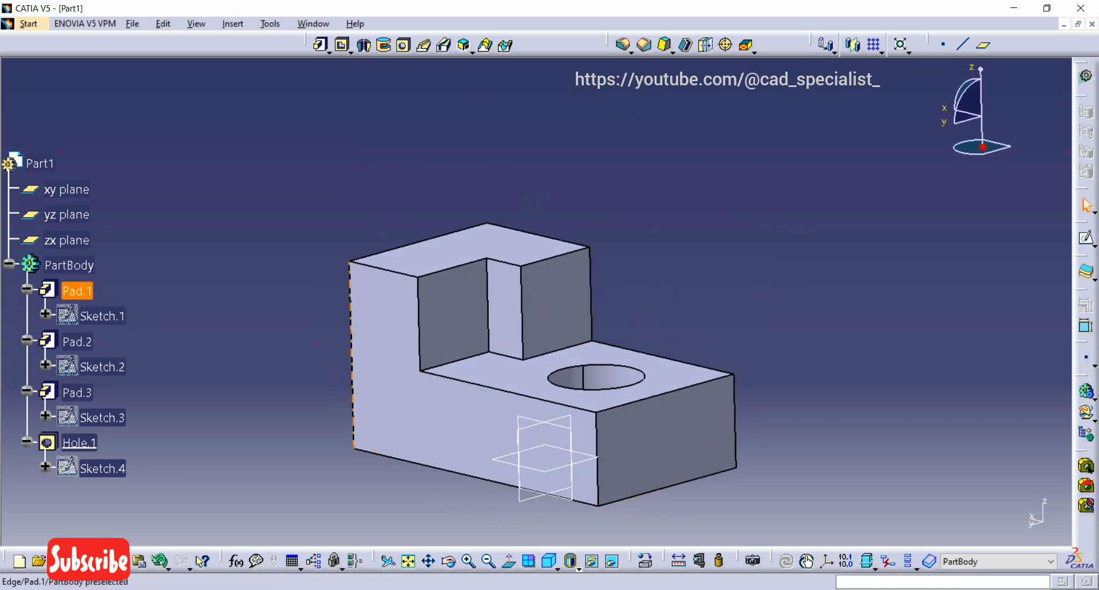
{"action": "key", "text": "alt+Tab"}
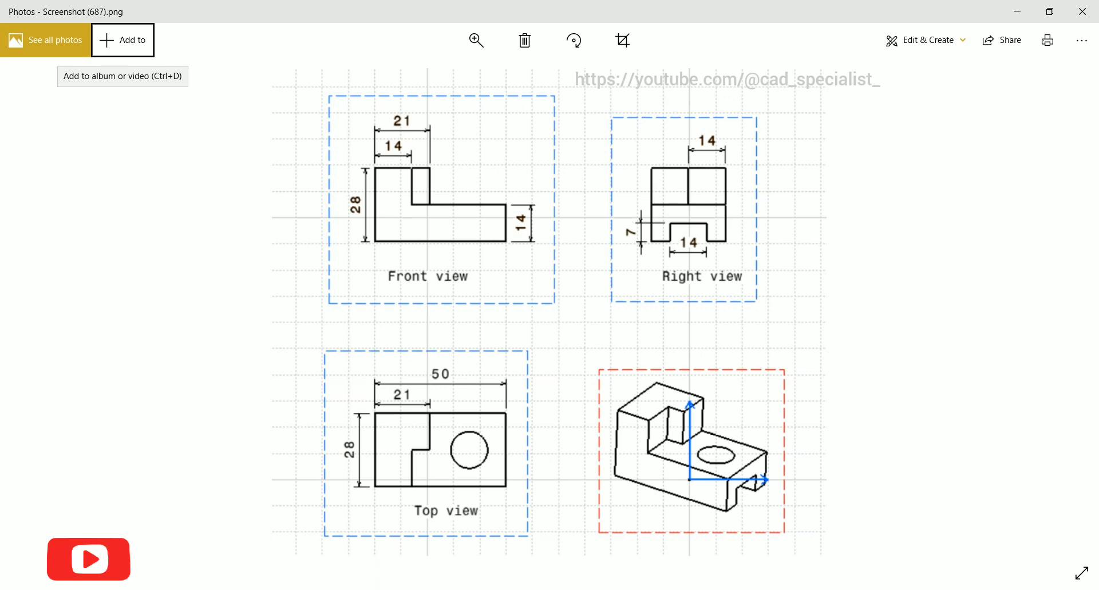
{"action": "key", "text": "alt+Tab"}
{"action": "key", "text": "alt+Tab"}
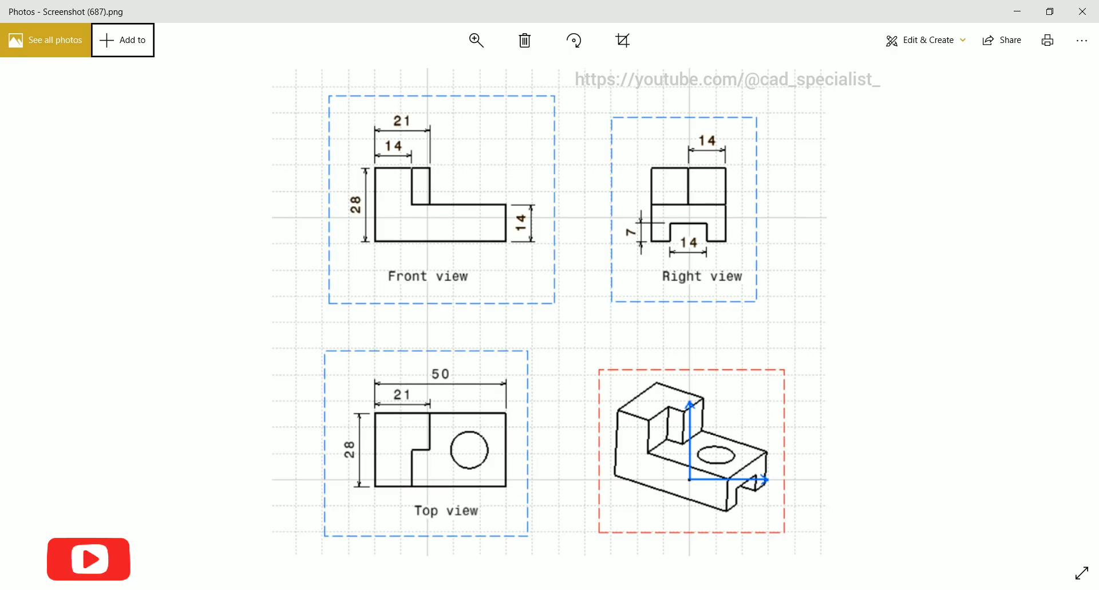
{"action": "key", "text": "alt+Tab"}
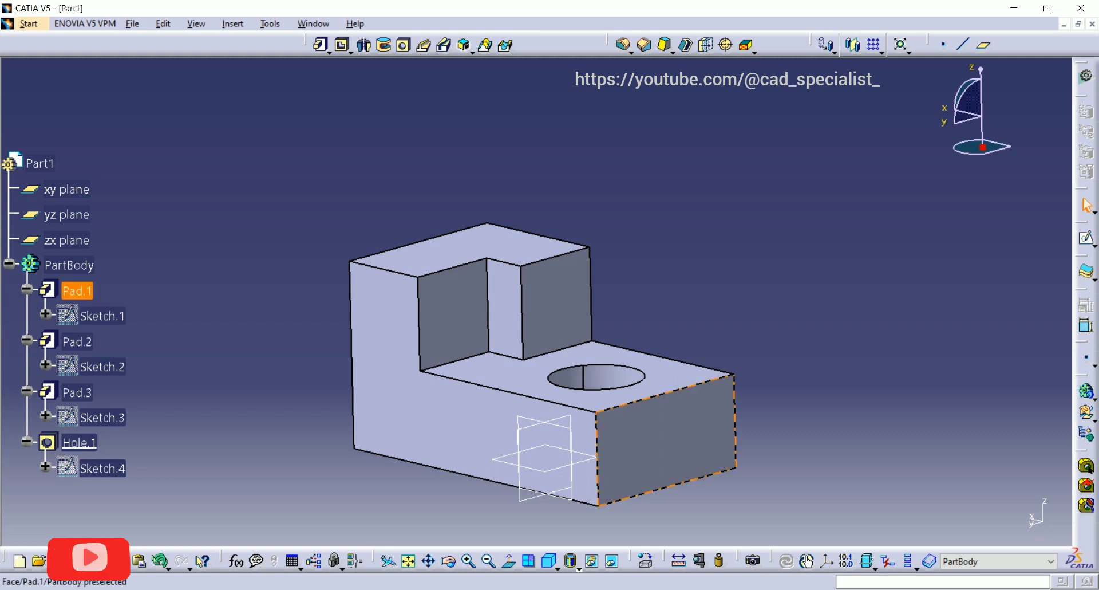
Start a sketch on the base's free end face and undo the accidental pad.
{"action": "left_click", "coordinate": [667, 440]}
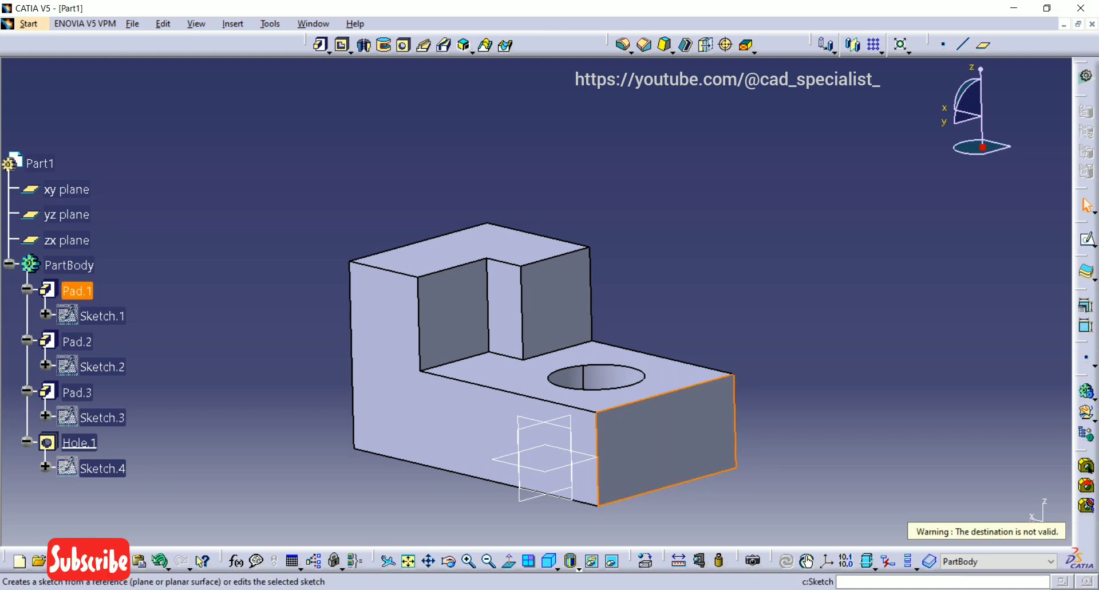
{"action": "left_click", "coordinate": [1086, 237]}
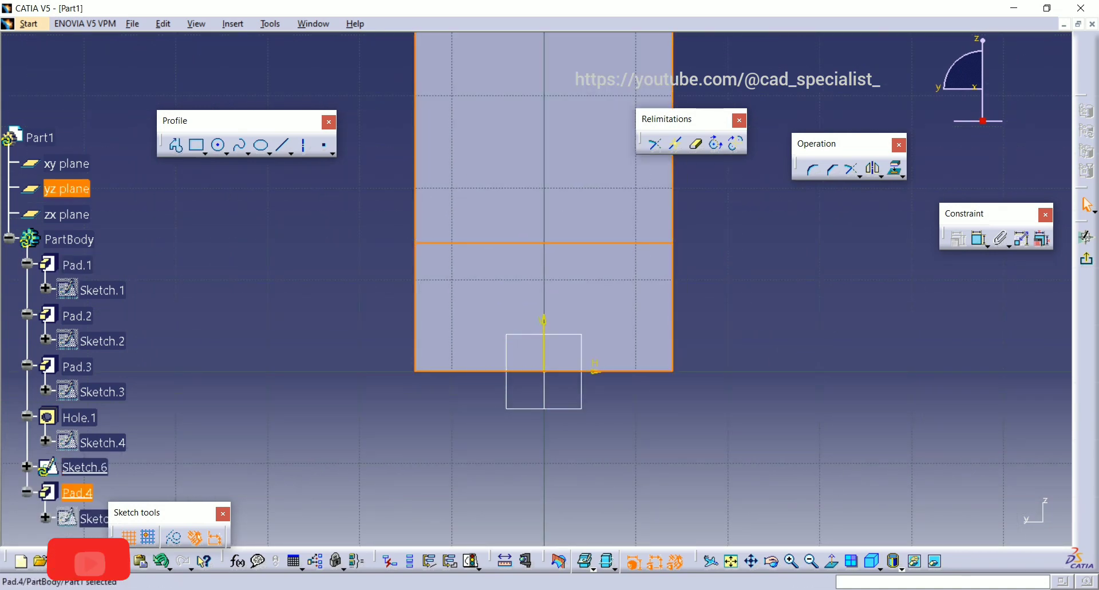
{"action": "key", "text": "Escape"}
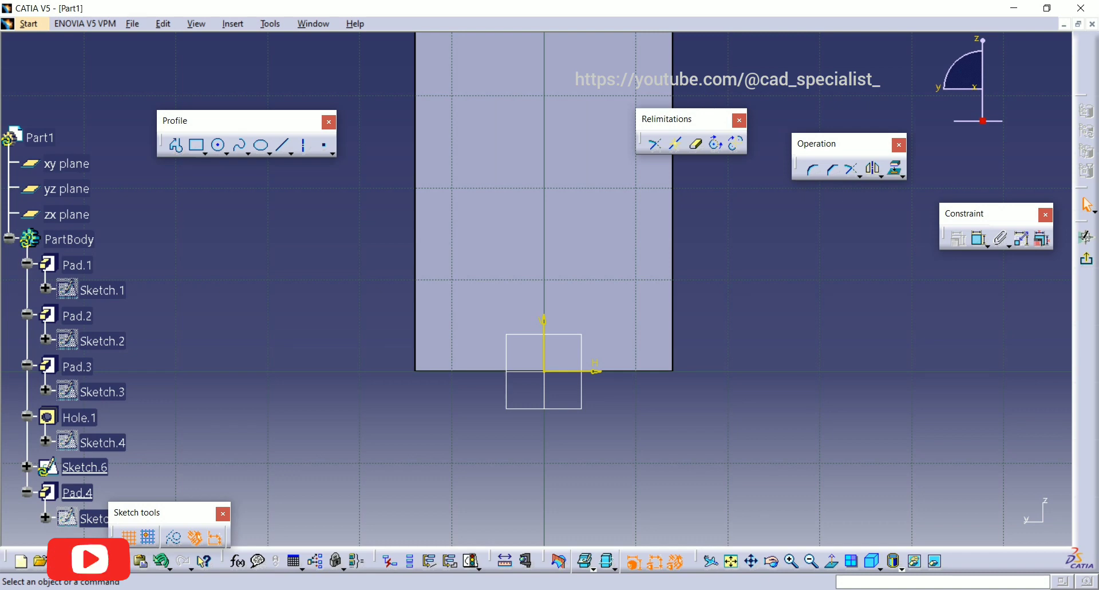
{"action": "key", "text": "ctrl+z"}
Sketch a rectangle about 12.5 mm wide and 4.6 mm high, just above the end face's bottom edge.
{"action": "left_click", "coordinate": [198, 146]}
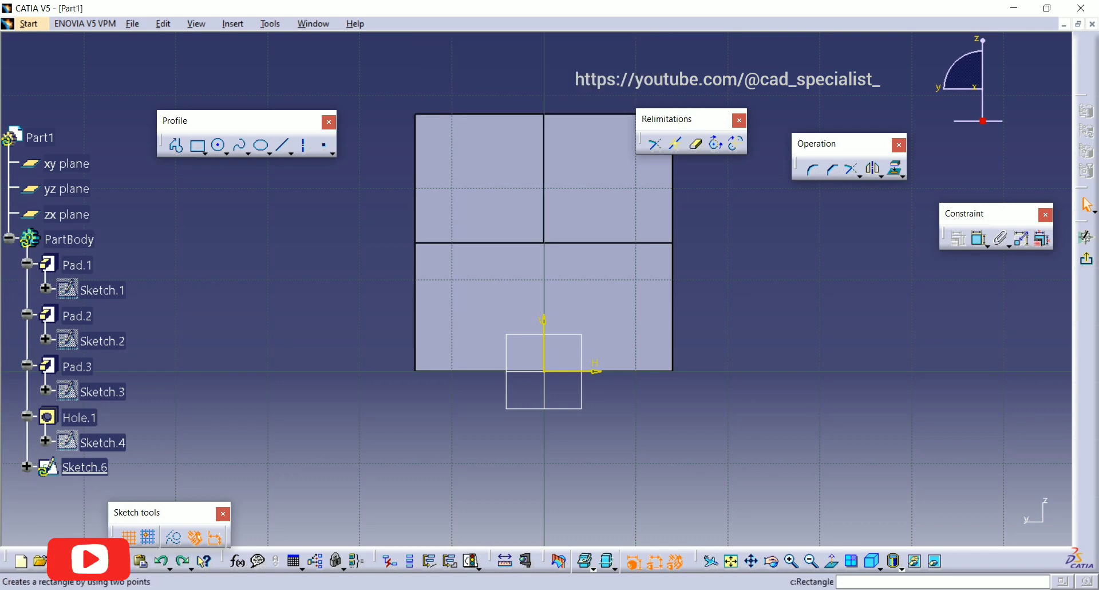
{"action": "left_click", "coordinate": [488, 285]}
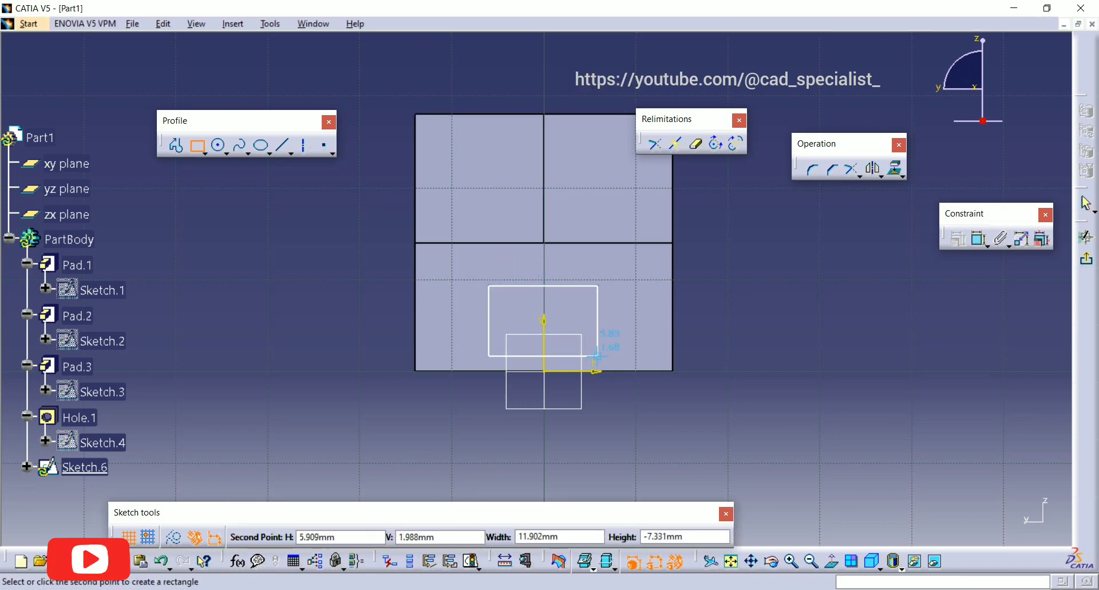
{"action": "left_click", "coordinate": [604, 328]}
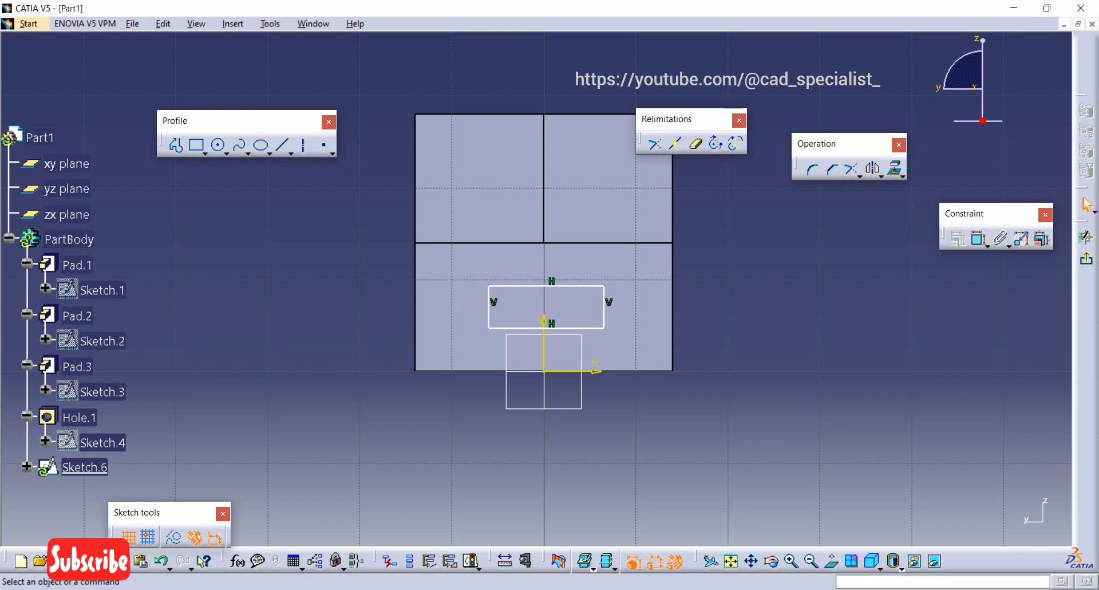
Make the rectangle's lower side coincident with the bottom edge of the base.
{"action": "left_click", "coordinate": [980, 239]}
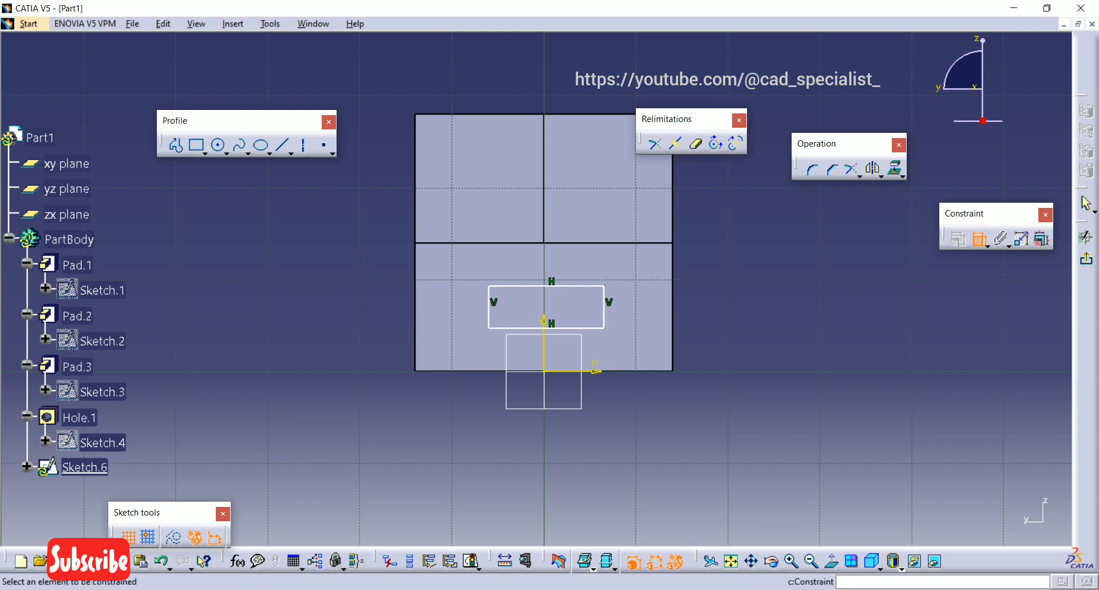
{"action": "left_click", "coordinate": [581, 328]}
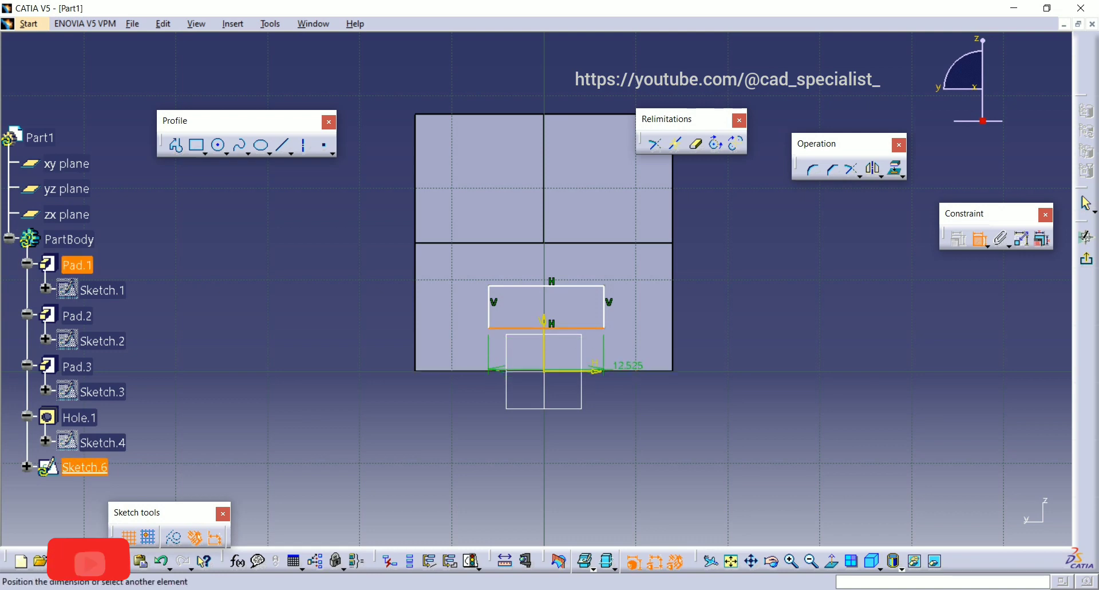
{"action": "left_click", "coordinate": [633, 370]}
{"action": "right_click", "coordinate": [735, 401]}
{"action": "left_click", "coordinate": [778, 517]}
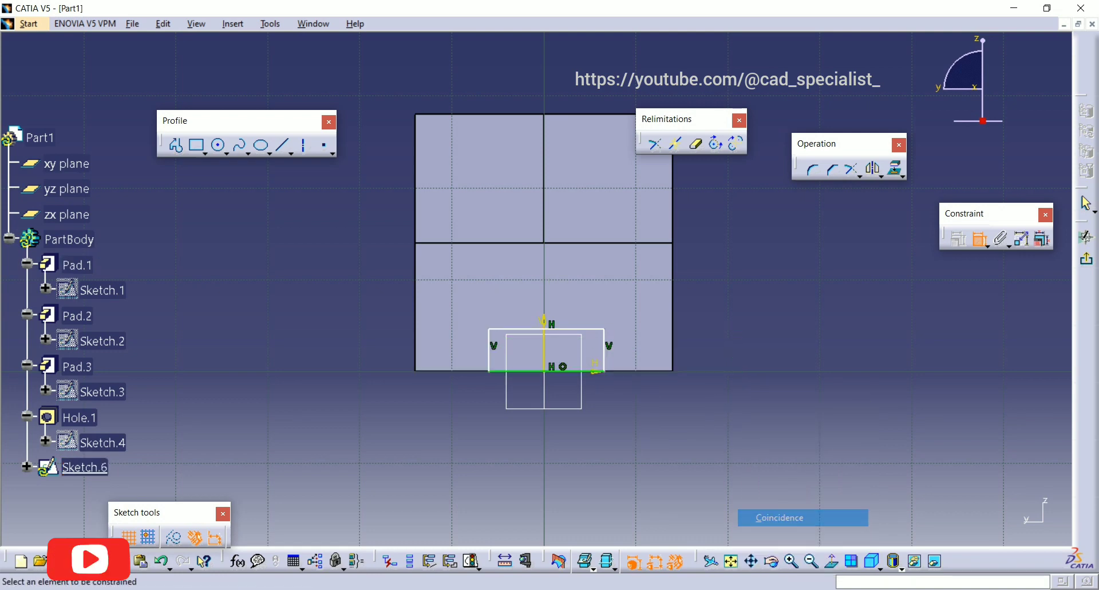
Make the rectangle's two vertical sides symmetric about the sketch's vertical axis.
{"action": "left_click", "coordinate": [489, 350]}
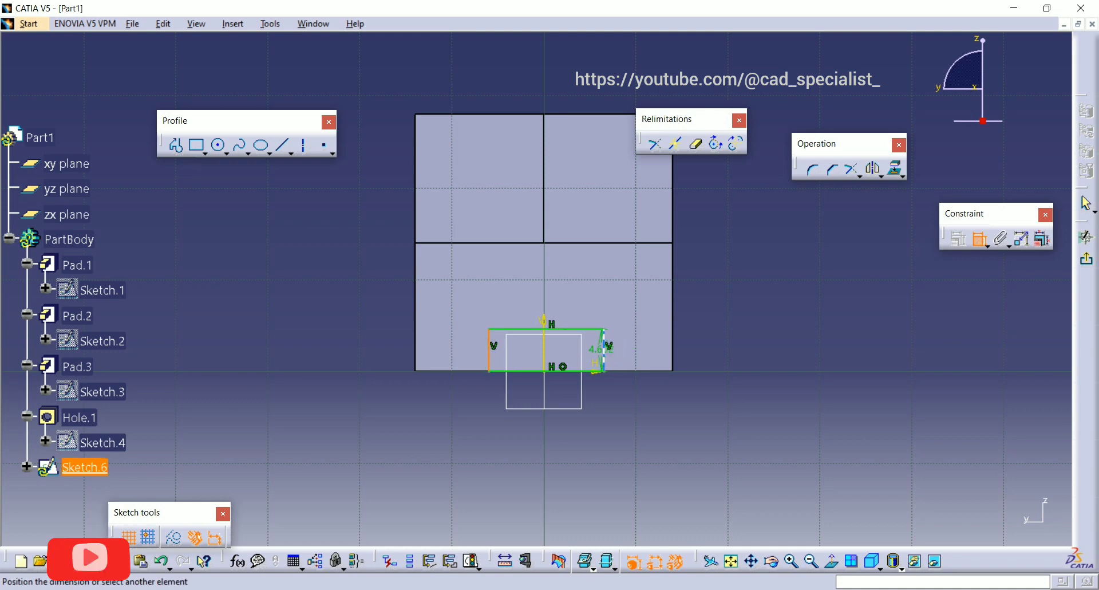
{"action": "left_click", "coordinate": [604, 347]}
{"action": "right_click", "coordinate": [712, 283]}
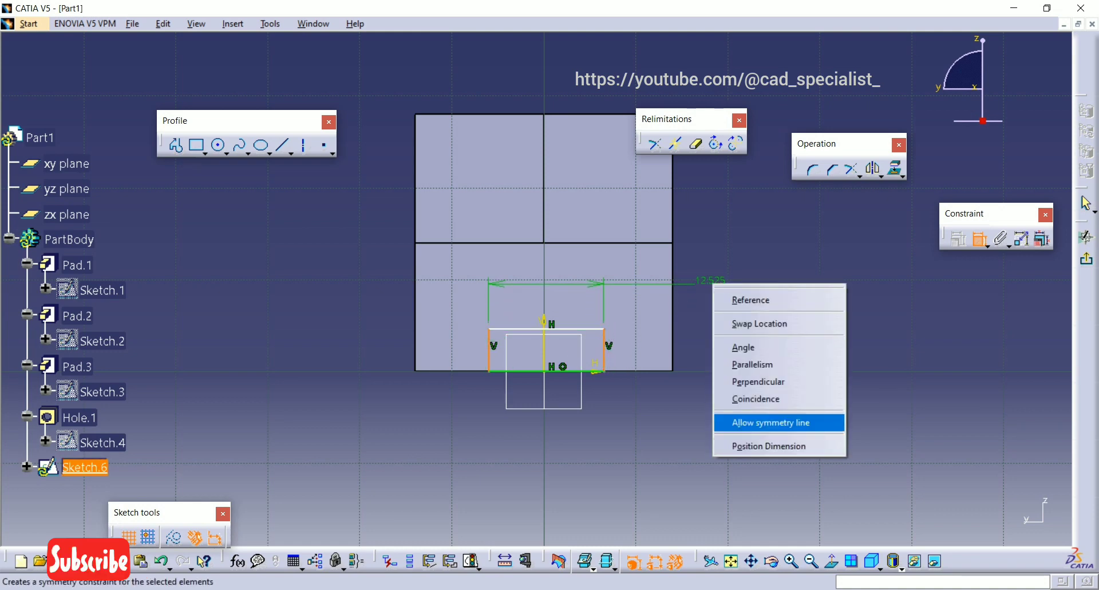
{"action": "left_click", "coordinate": [771, 422]}
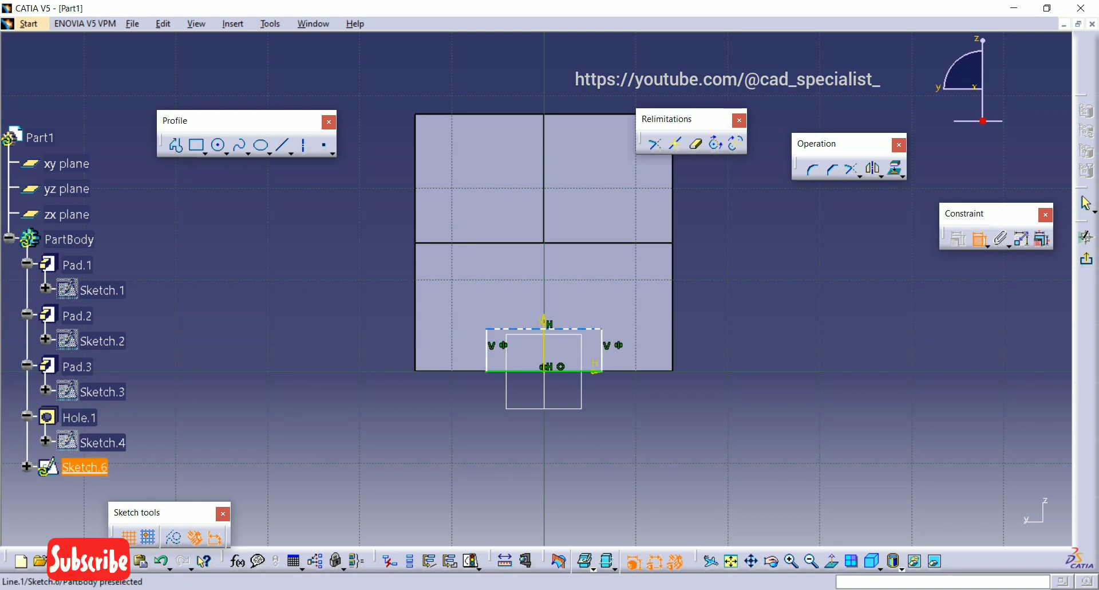
{"action": "left_click", "coordinate": [544, 320]}
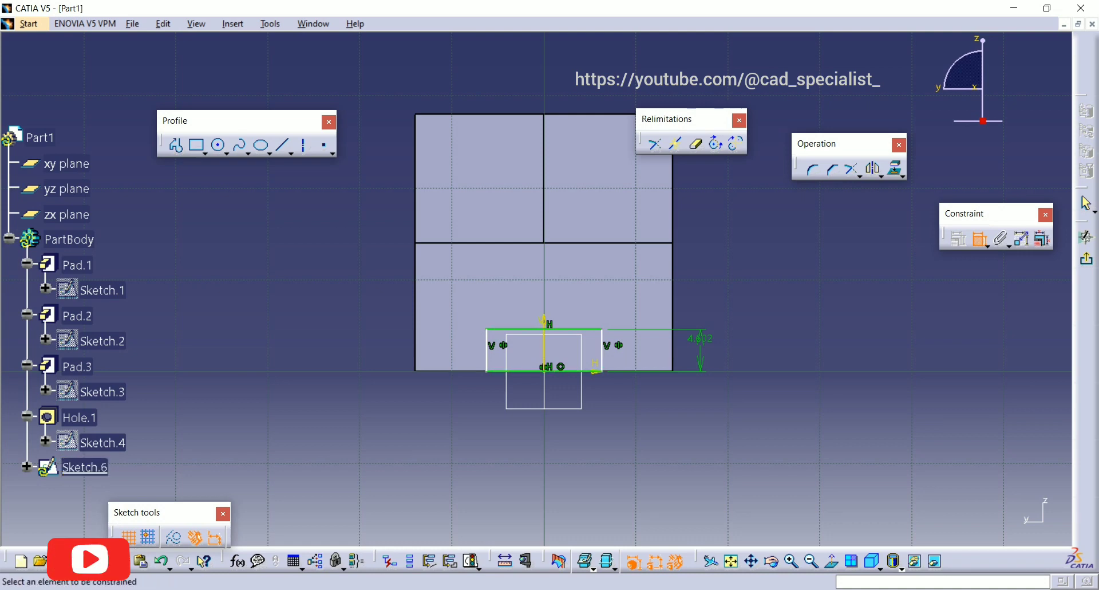
Dimension the rectangle's height and width, and set the width to 14 mm.
{"action": "left_click", "coordinate": [568, 330]}
{"action": "left_click", "coordinate": [572, 286]}
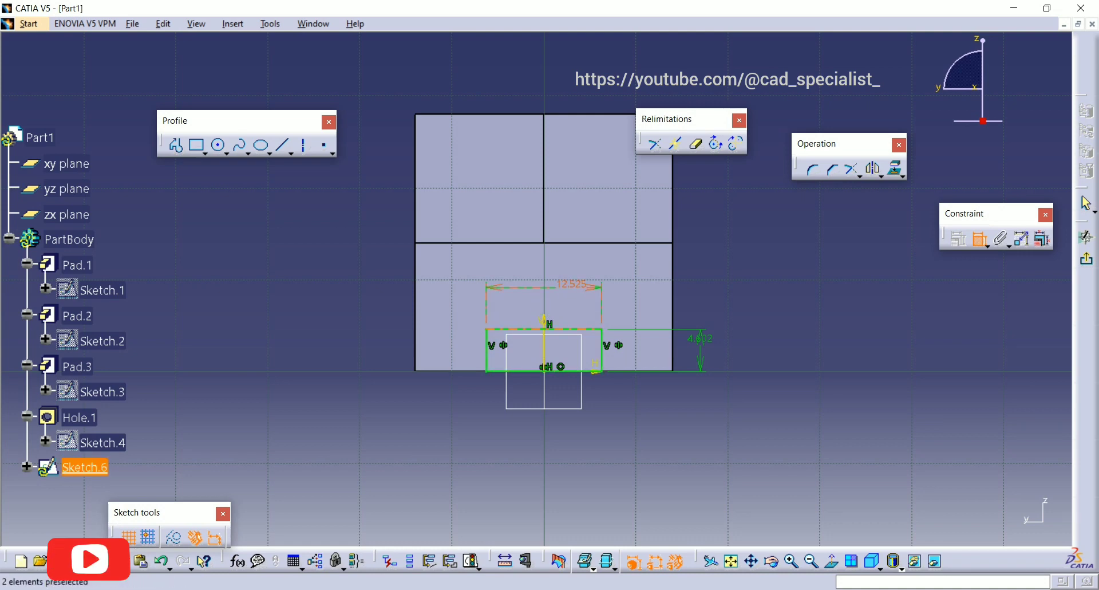
{"action": "double_click", "coordinate": [572, 285]}
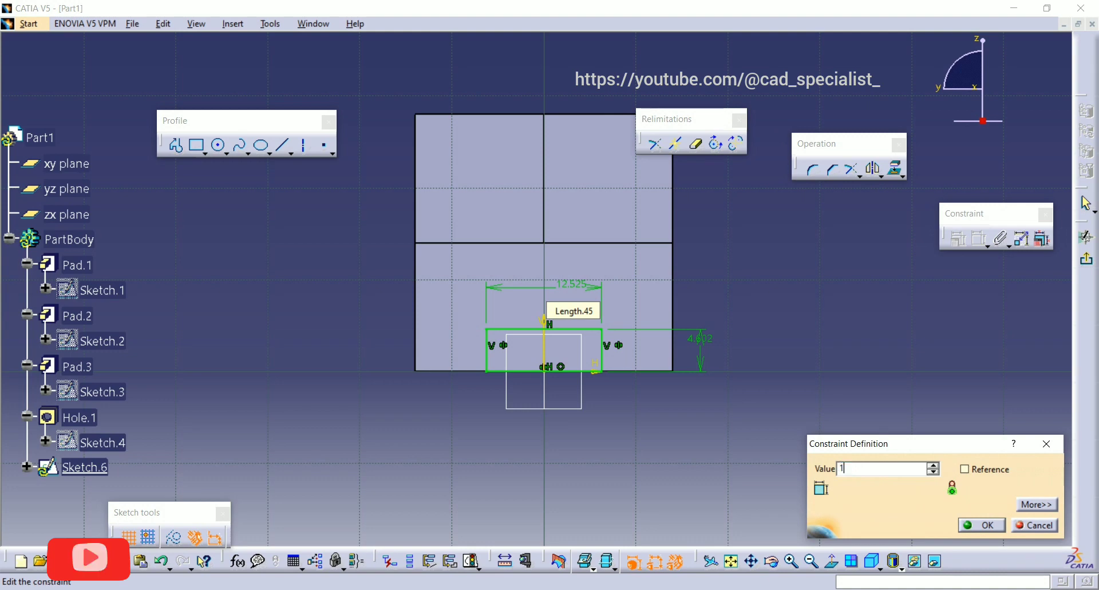
{"action": "key", "text": "Return"}
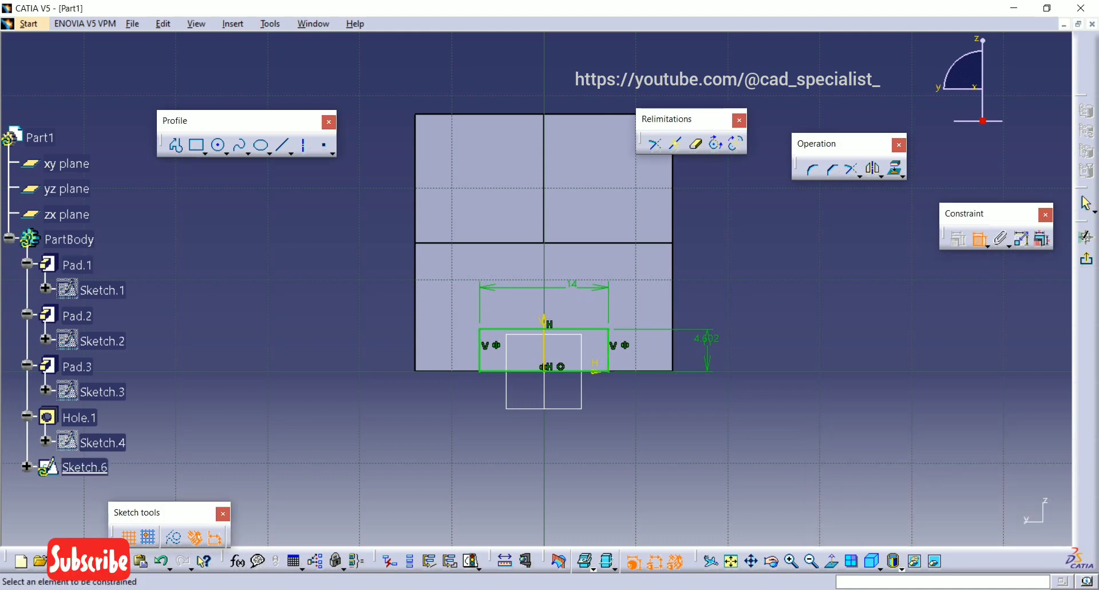
Set the rectangle's height to 7 mm and finish the slot sketch.
{"action": "double_click", "coordinate": [707, 339]}
{"action": "type", "text": "7"}
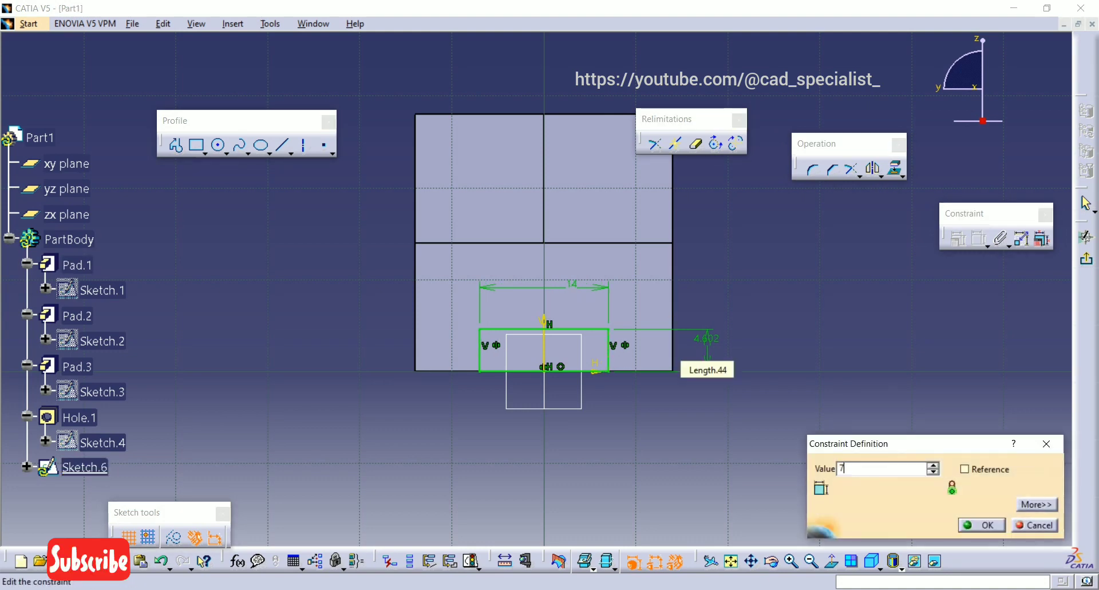
{"action": "key", "text": "Return"}
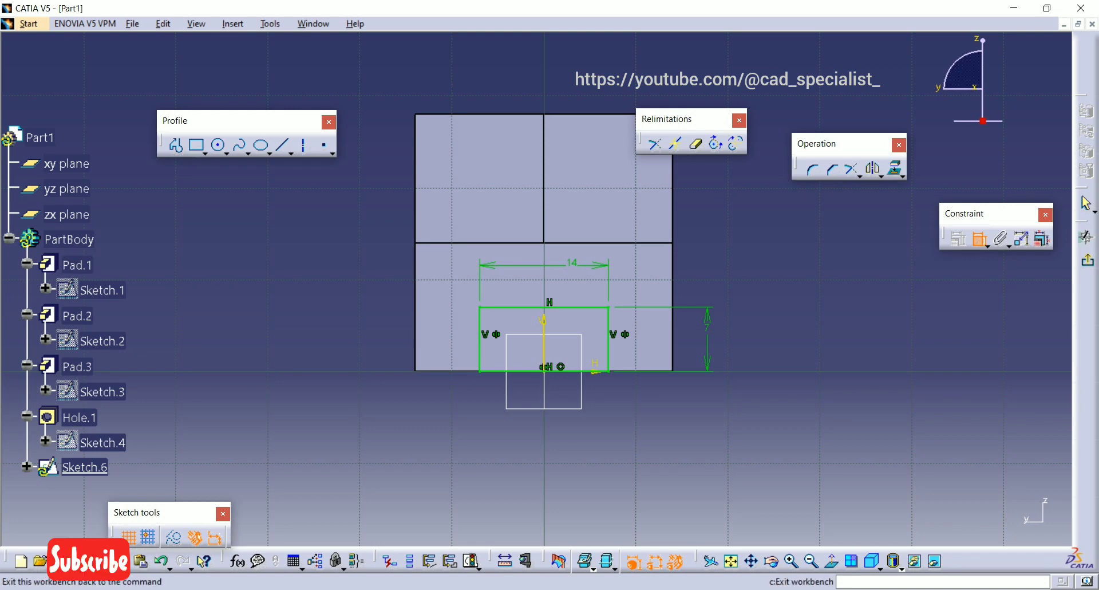
{"action": "left_click", "coordinate": [1085, 237]}
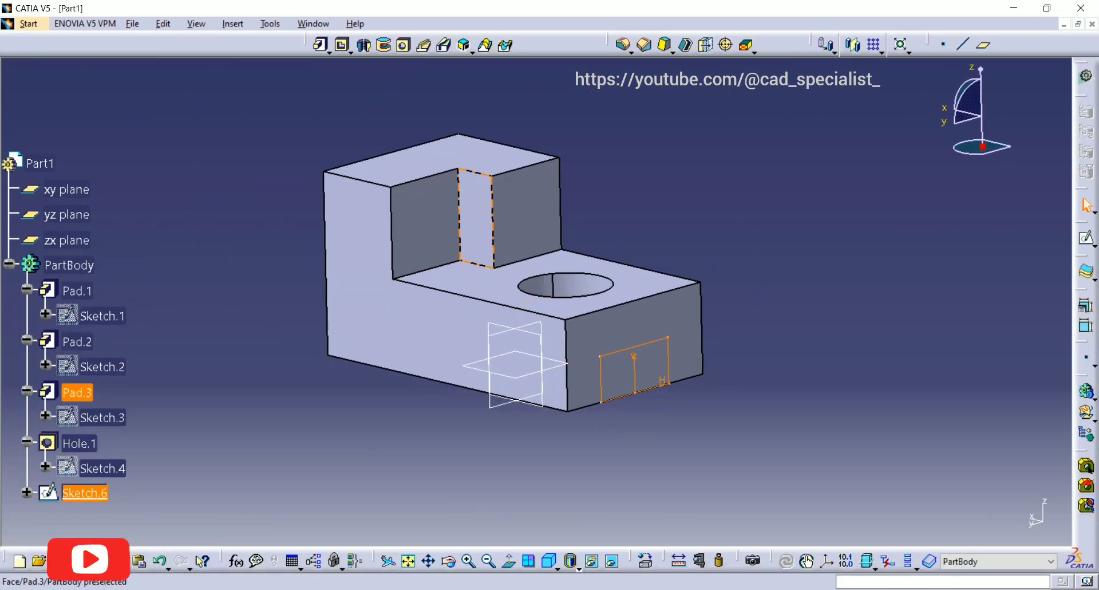
Check the slot in the reference drawing, and cut the rectangle through the base as a pocket with its limit set to Up to last.
{"action": "key", "text": "alt+Tab"}
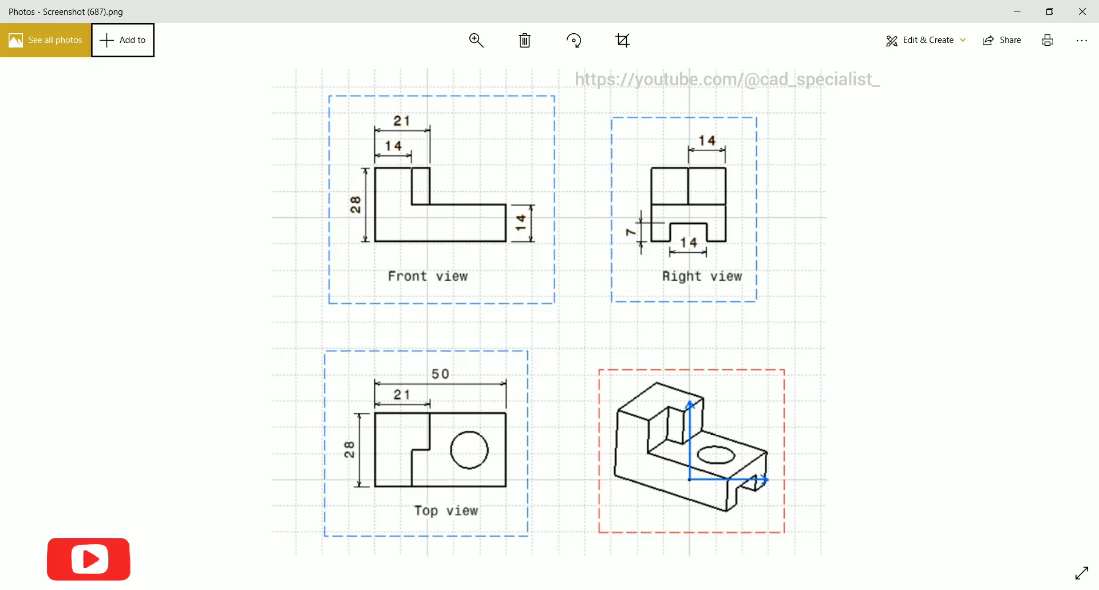
{"action": "key", "text": "alt+Tab"}
{"action": "left_click", "coordinate": [342, 45]}
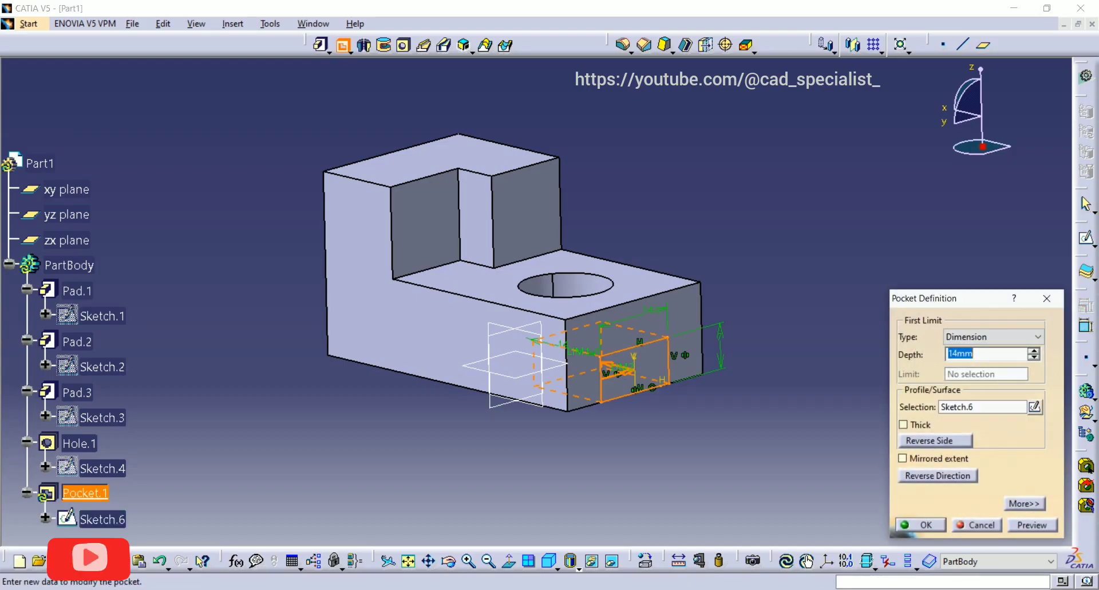
{"action": "left_click", "coordinate": [994, 336]}
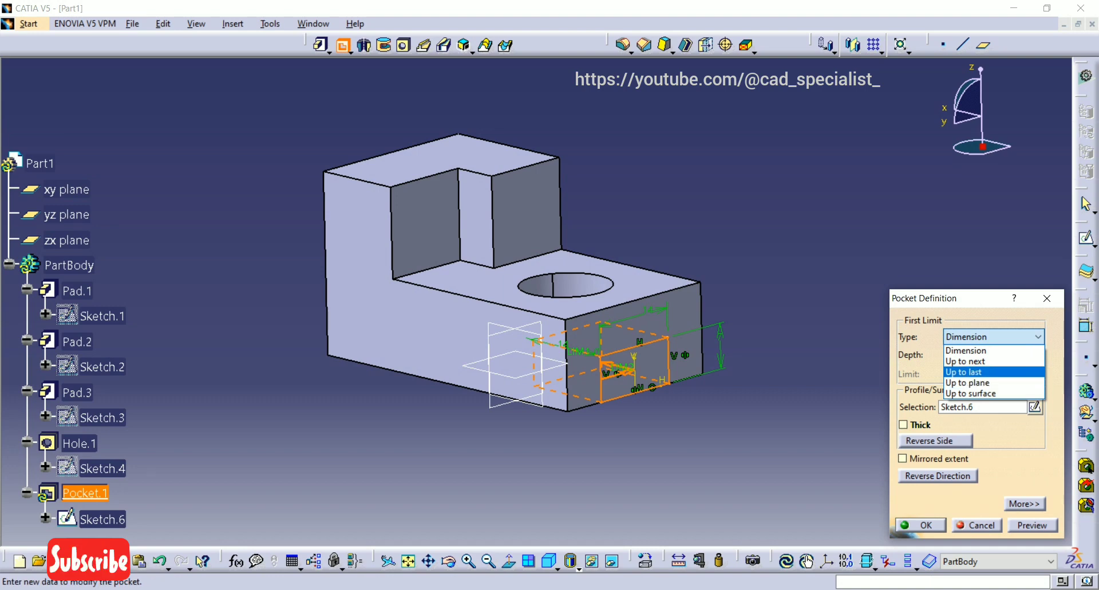
{"action": "left_click", "coordinate": [973, 372]}
{"action": "left_click", "coordinate": [920, 524]}
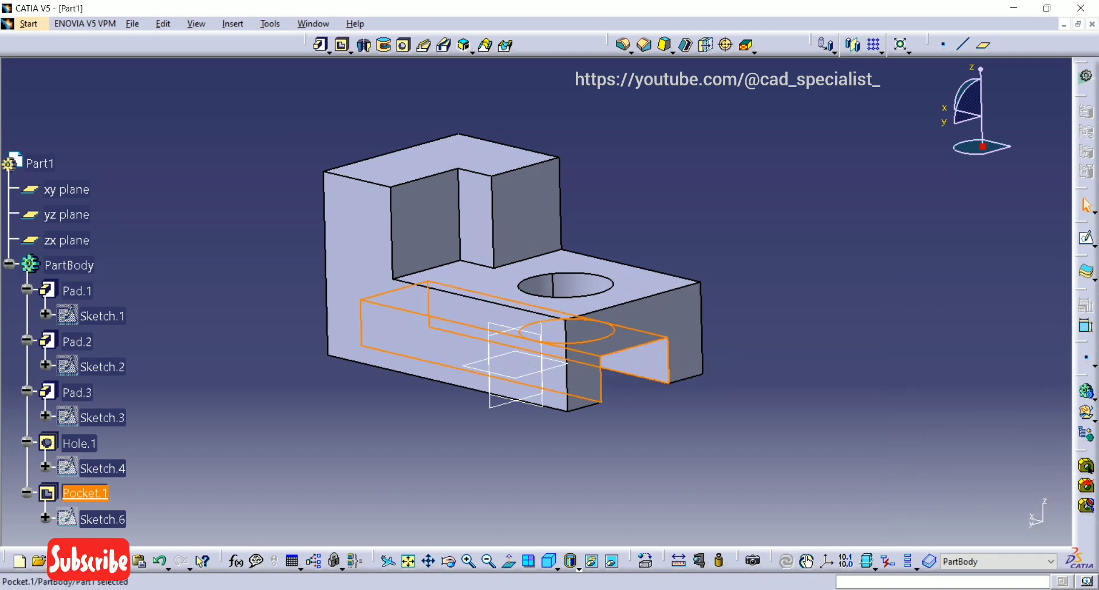
{"action": "key", "text": "Escape"}
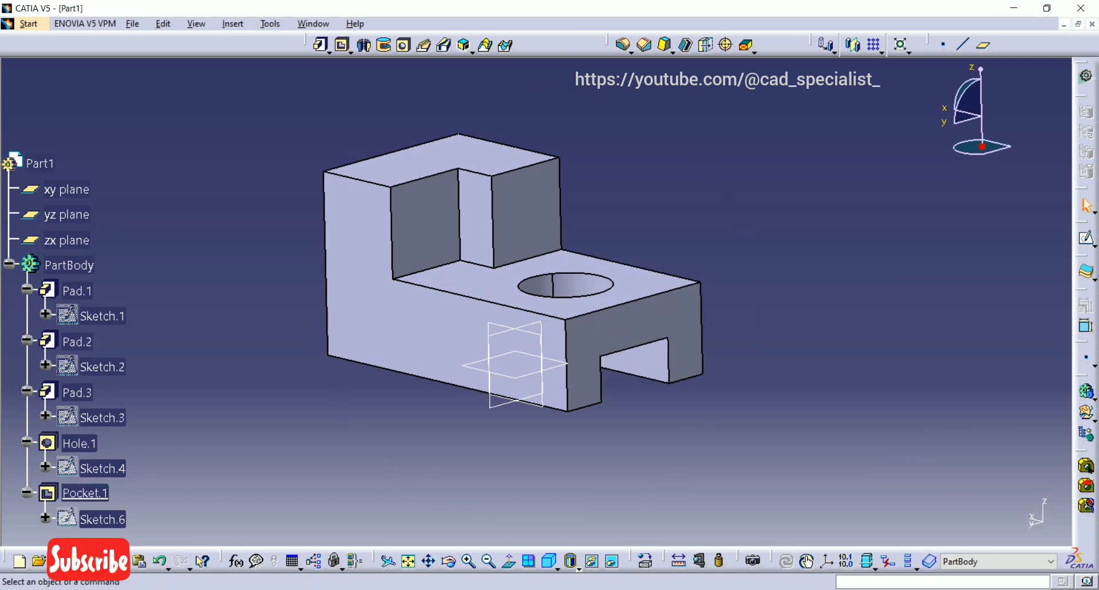
{"action": "middle_click_drag", "start_coordinate": [682, 378], "coordinate": [858, 303]}
{"action": "scroll", "coordinate": [859, 304], "scroll_direction": "up", "scroll_amount": 1}
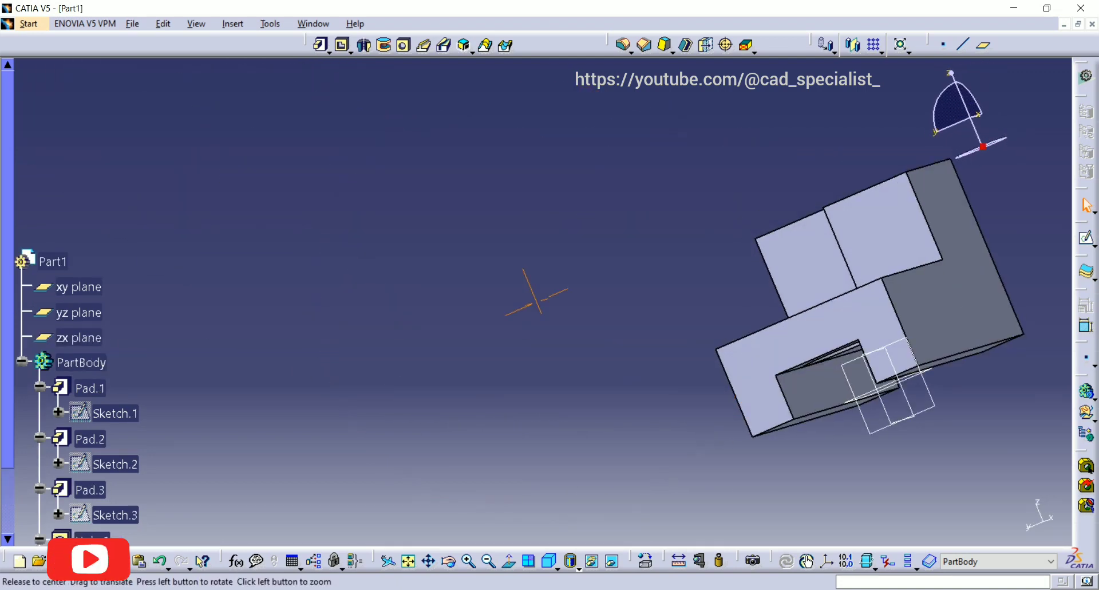
{"action": "middle_click_drag", "start_coordinate": [458, 240], "coordinate": [458, 298]}
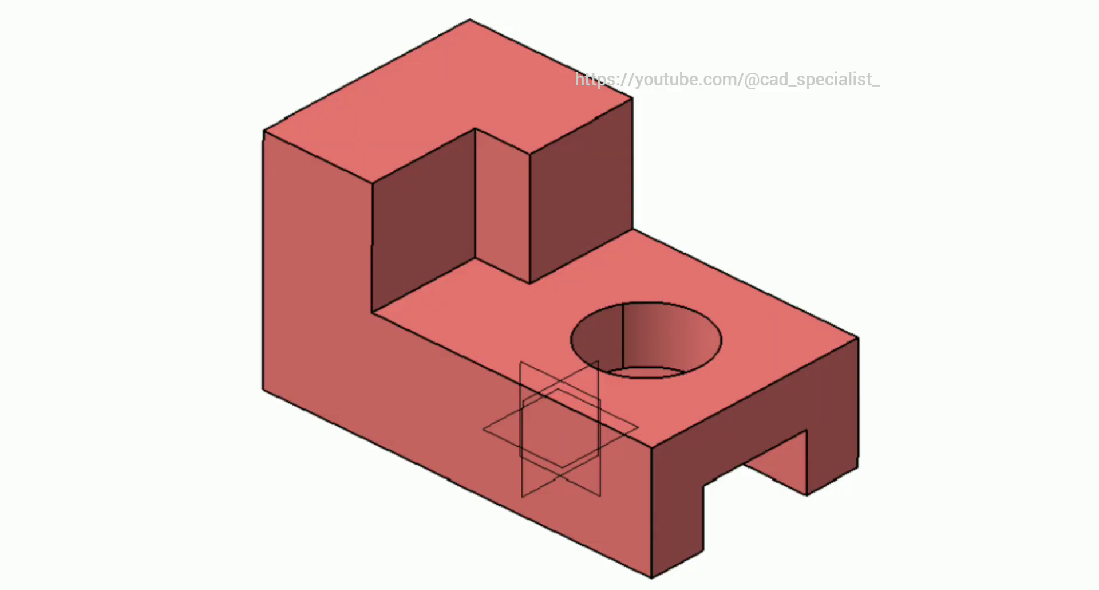